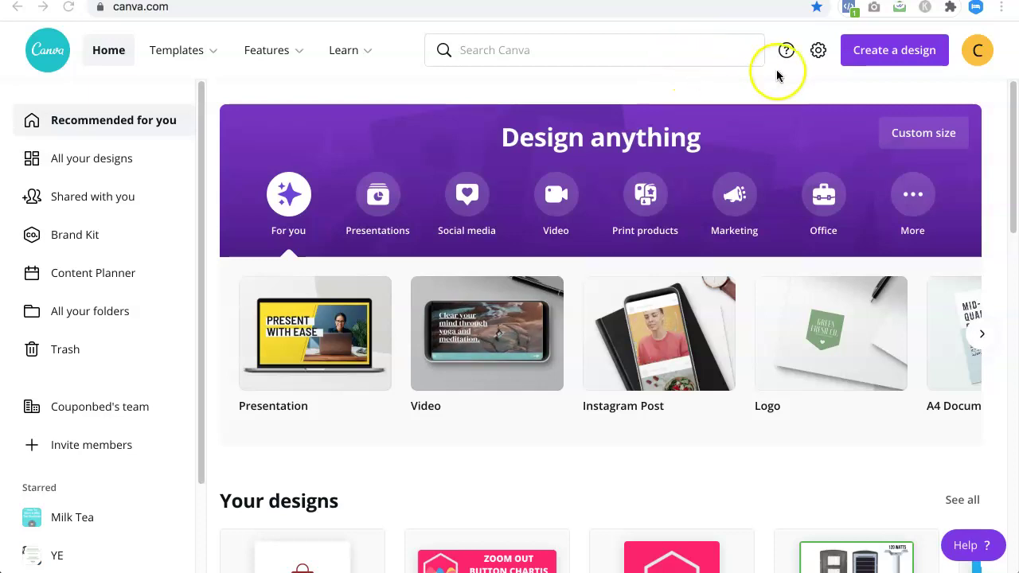
# - Search the design types for "logo" and create a new Cafe Logo design
pyautogui.click(904, 54)
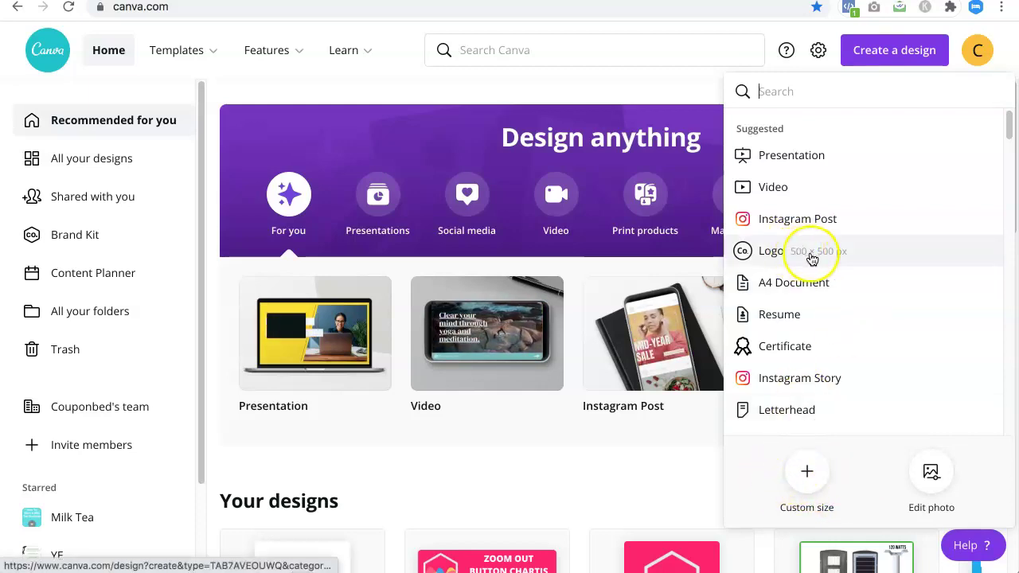
pyautogui.click(776, 92)
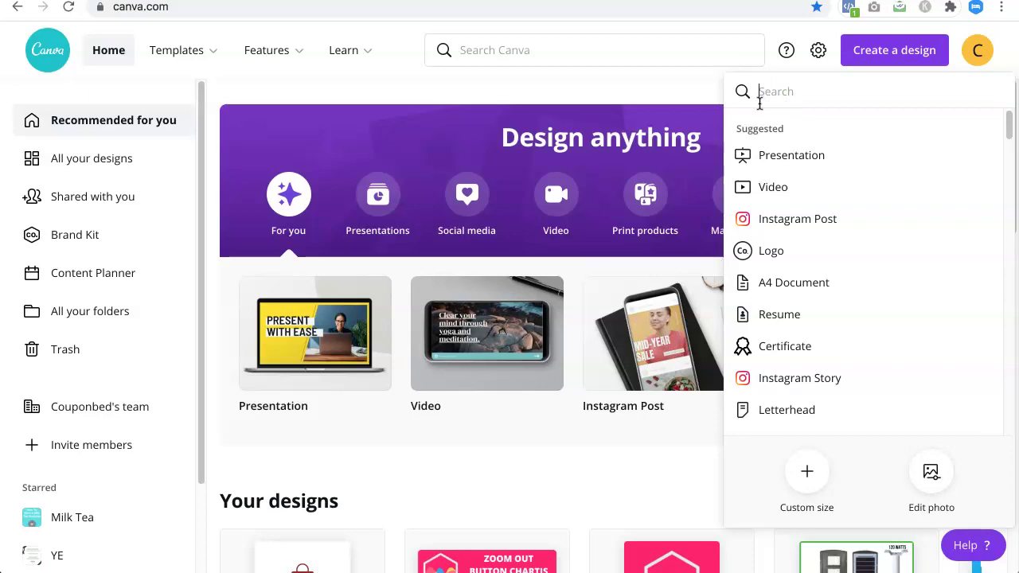
pyautogui.write('logo')
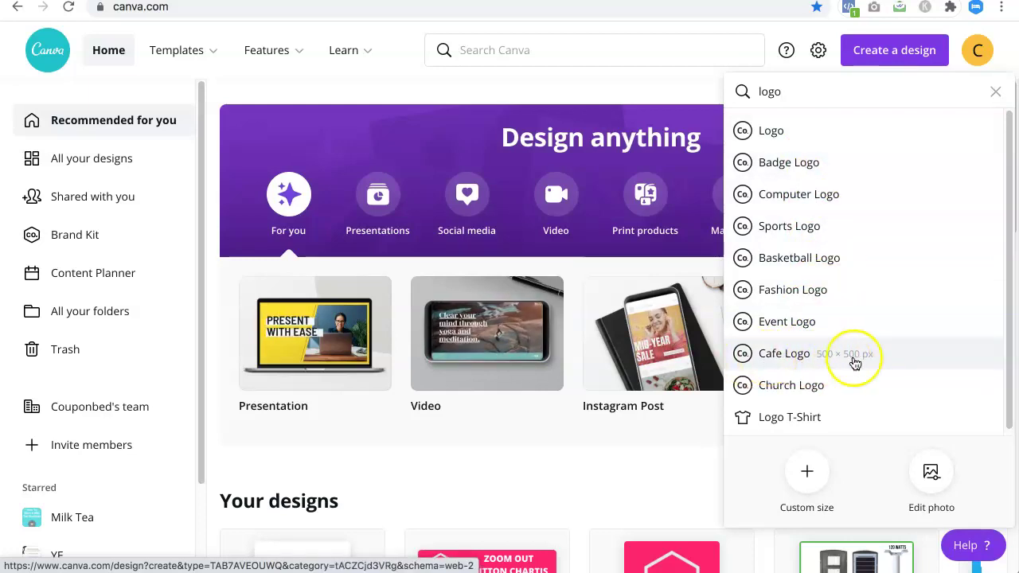
pyautogui.click(920, 359)
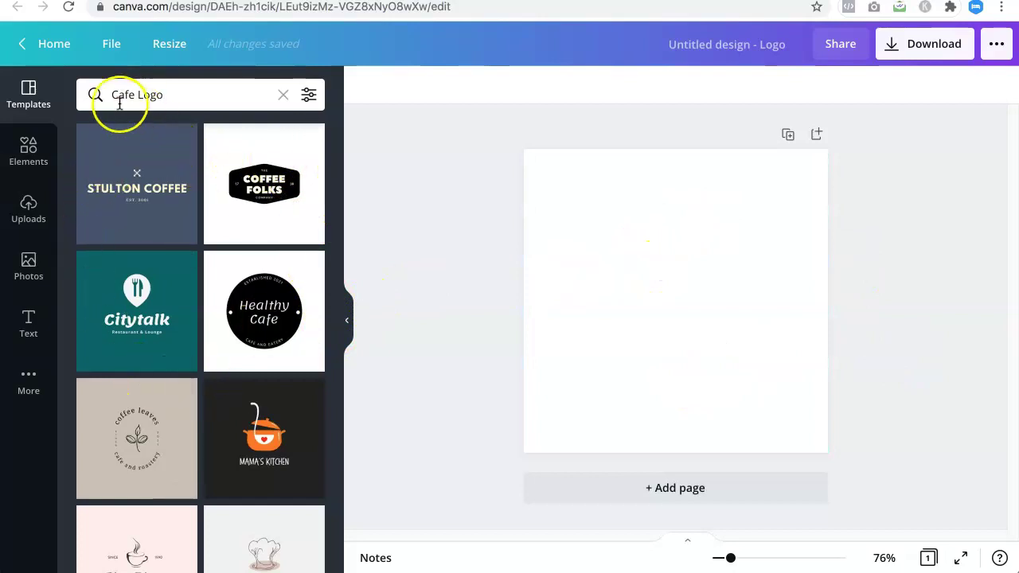
# - Browse the cafe logo templates and apply the brown round "Delicious Food" template with the fork and spoon
pyautogui.moveTo(111, 94); pyautogui.dragTo(169, 95)
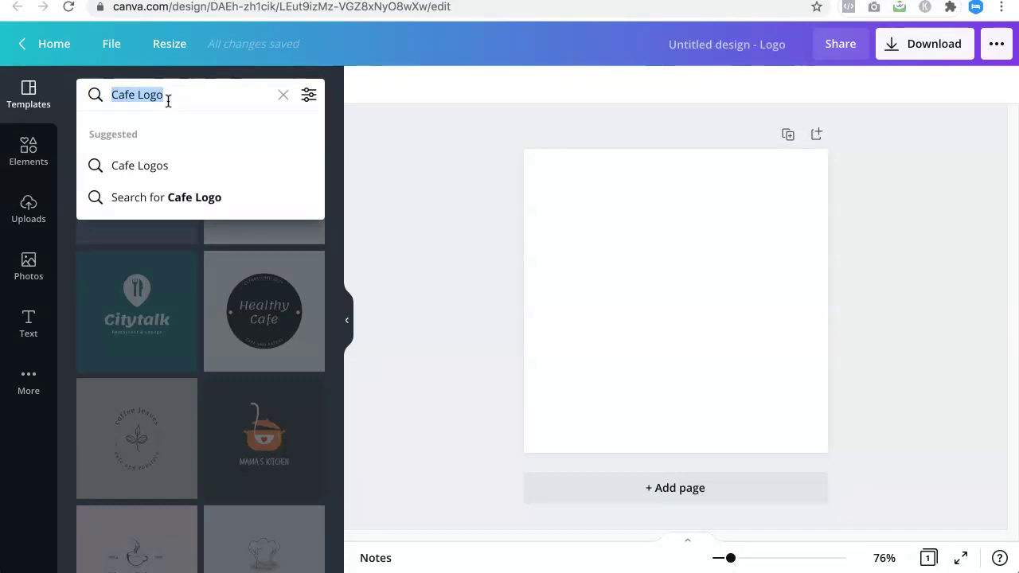
pyautogui.click(453, 251)
pyautogui.scroll(-7, 227, 382)
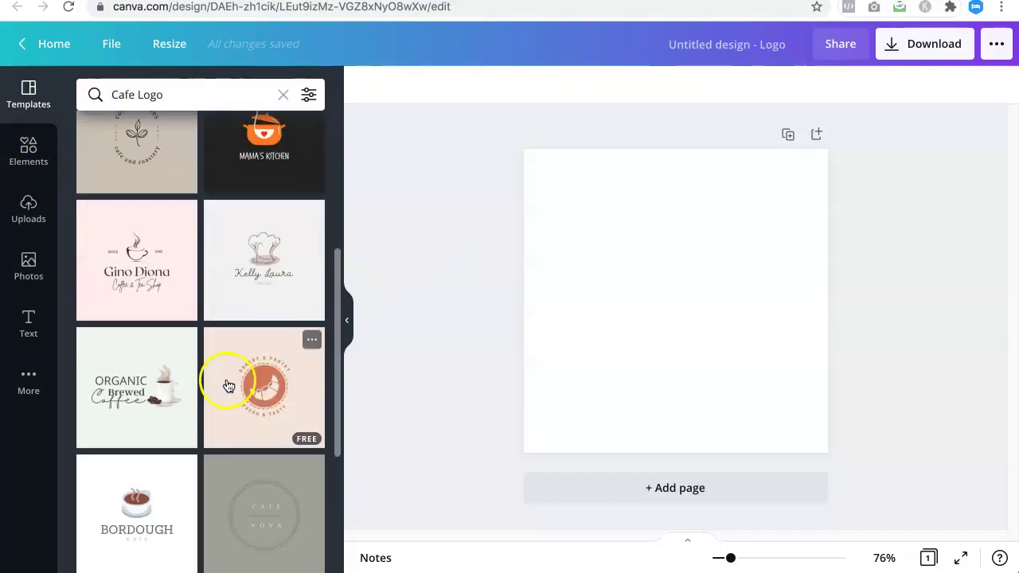
pyautogui.scroll(-5, 227, 381)
pyautogui.scroll(2, 222, 374)
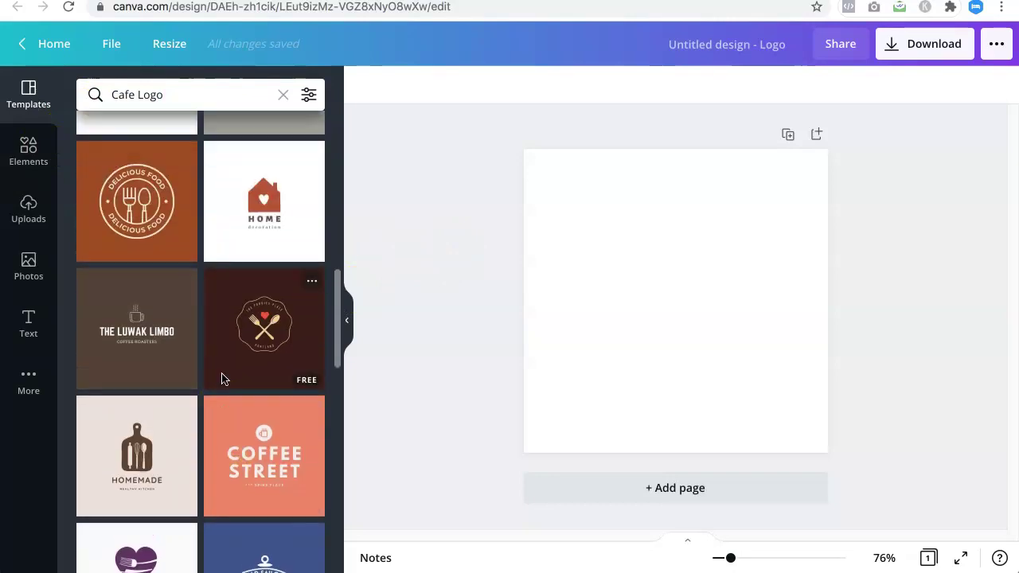
pyautogui.scroll(10, 219, 375)
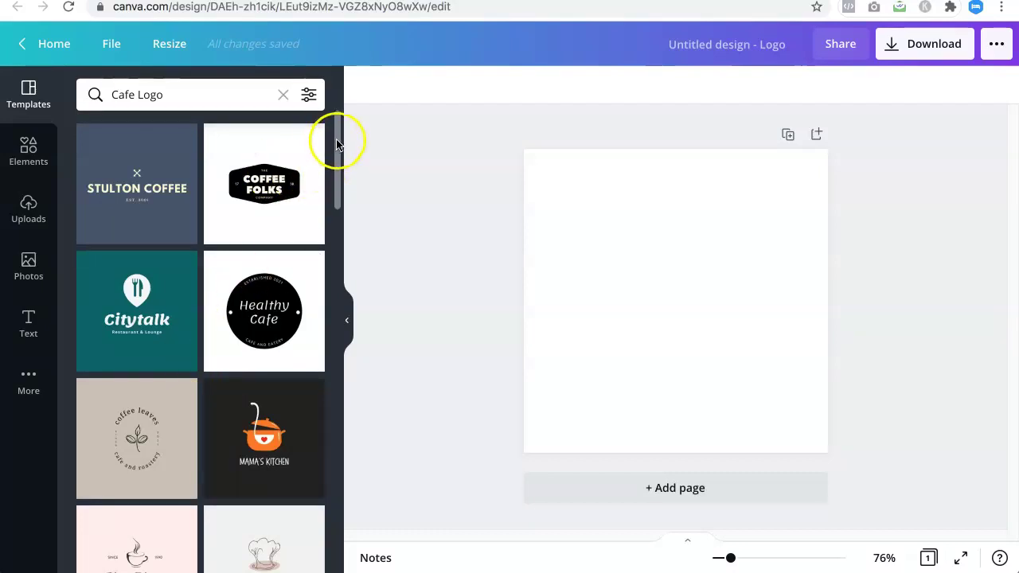
pyautogui.moveTo(337, 142); pyautogui.dragTo(300, 307)
pyautogui.scroll(3, 299, 299)
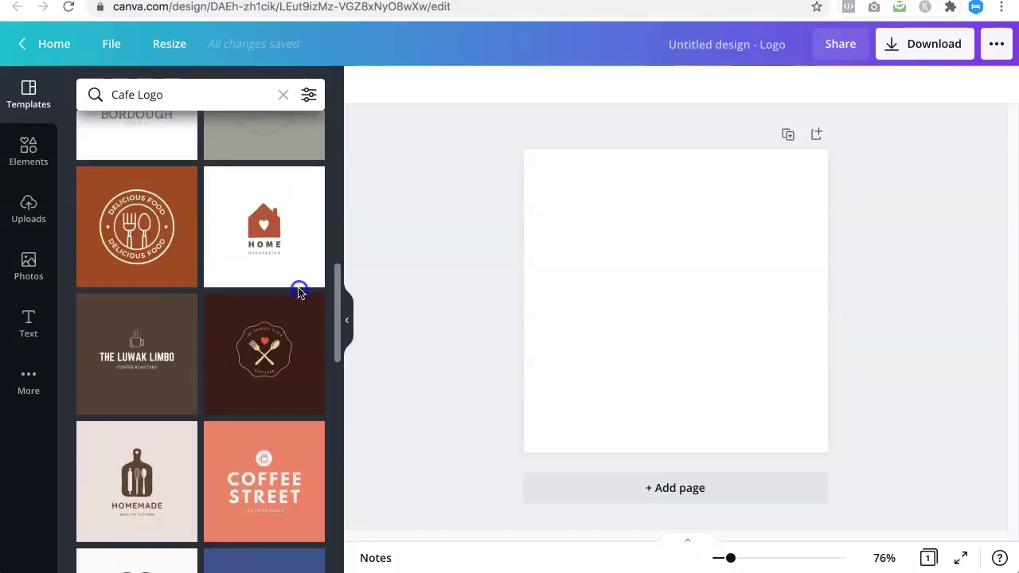
pyautogui.click(127, 283)
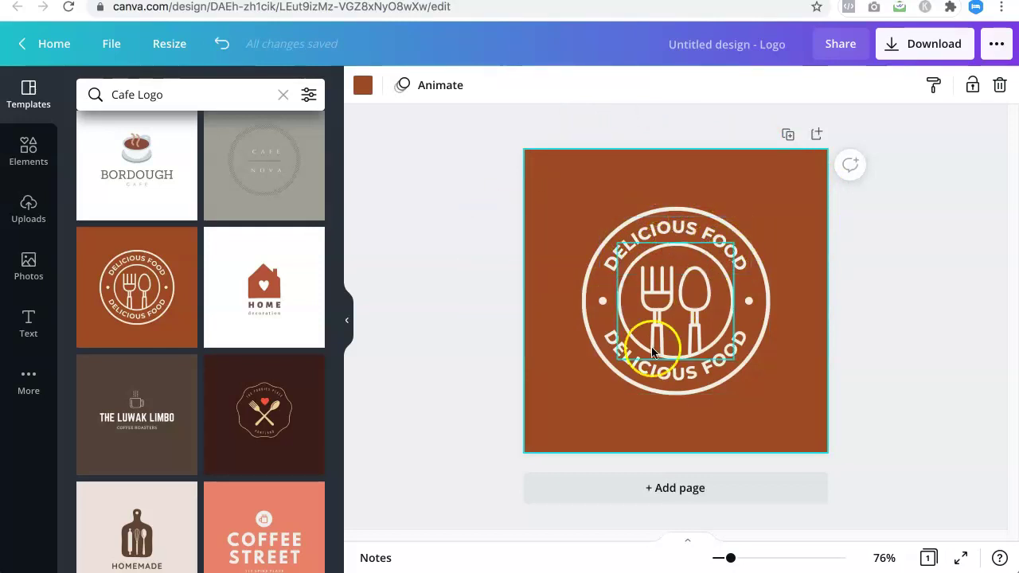
# - Try deleting the fork-and-spoon graphic from the logo's centre, and undo the deletion
pyautogui.click(660, 301)
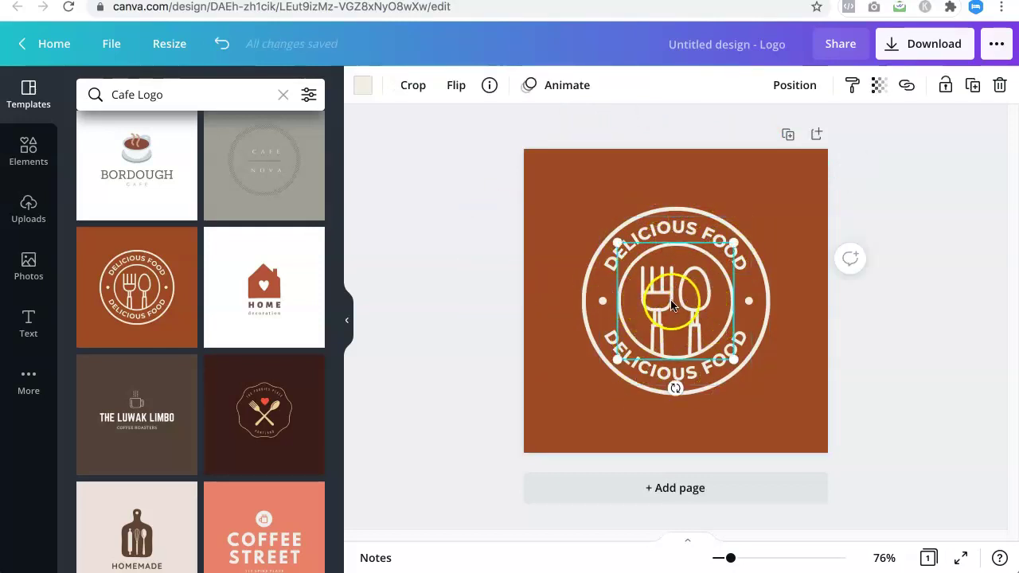
pyautogui.press('Delete')
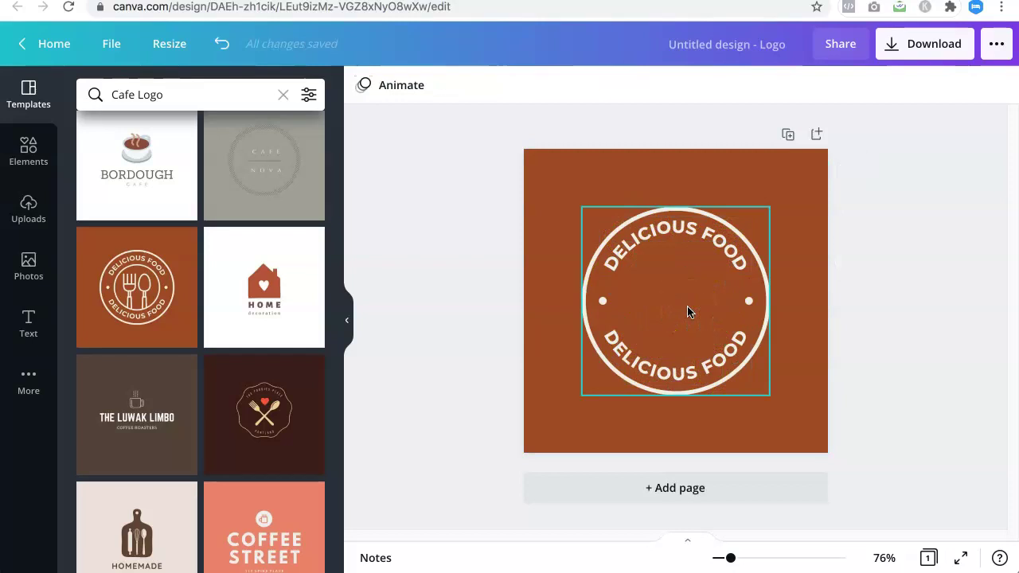
pyautogui.hotkey('ctrl', 'z')
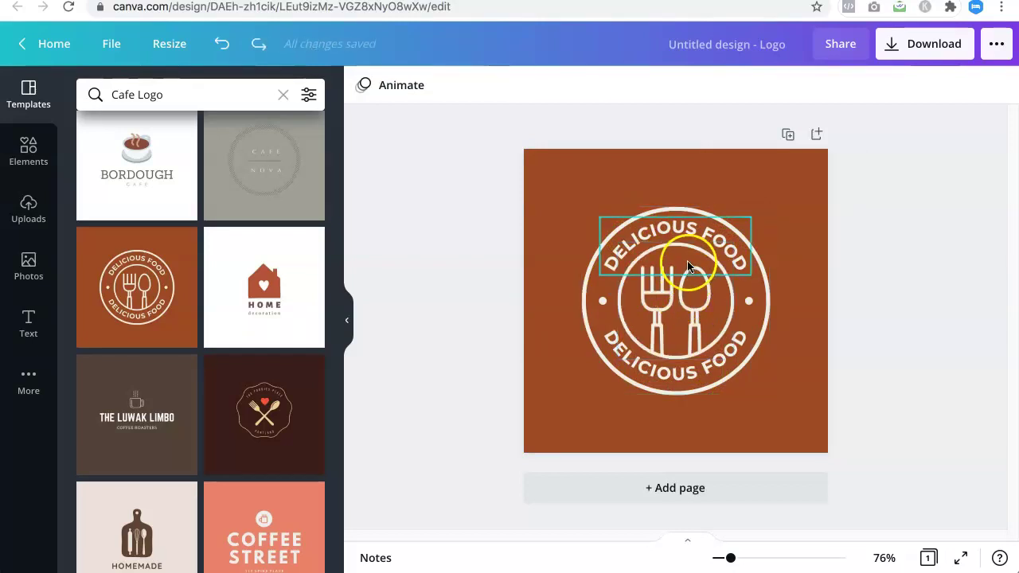
# - Replace the upper curved text of the logo with "COFFEE AND DONUTS"
pyautogui.click(640, 239)
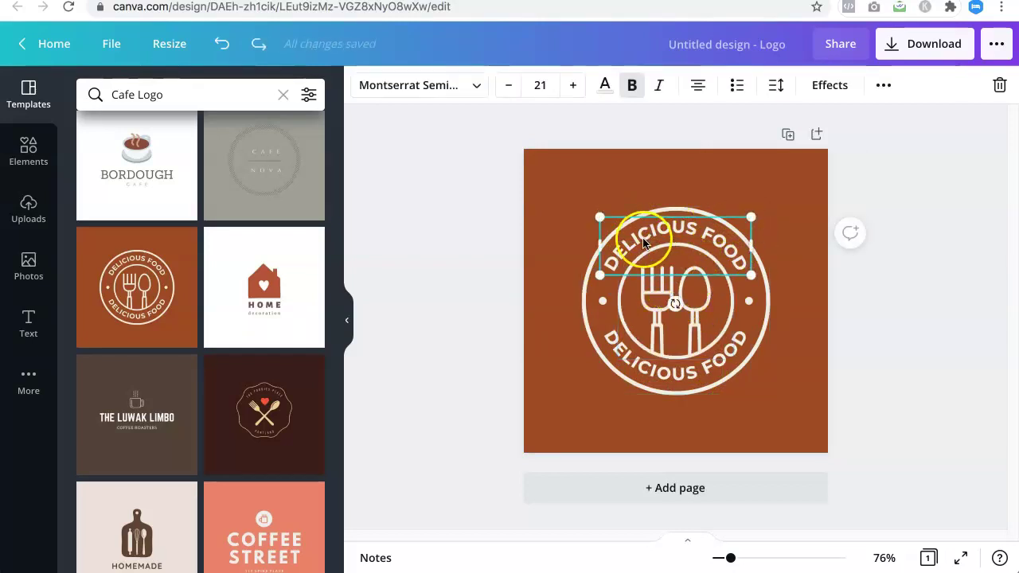
pyautogui.doubleClick(689, 236)
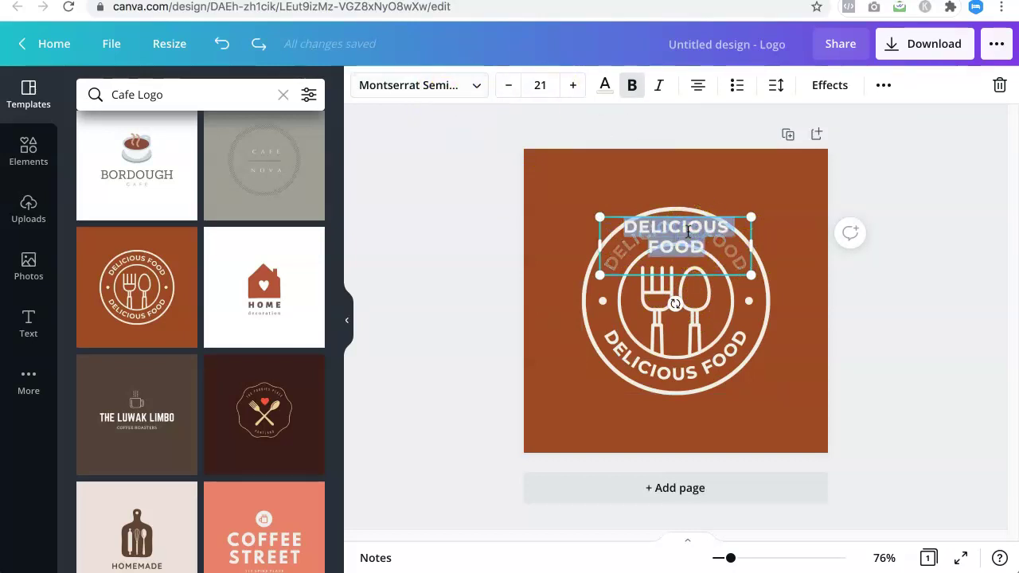
pyautogui.write('COFFEE')
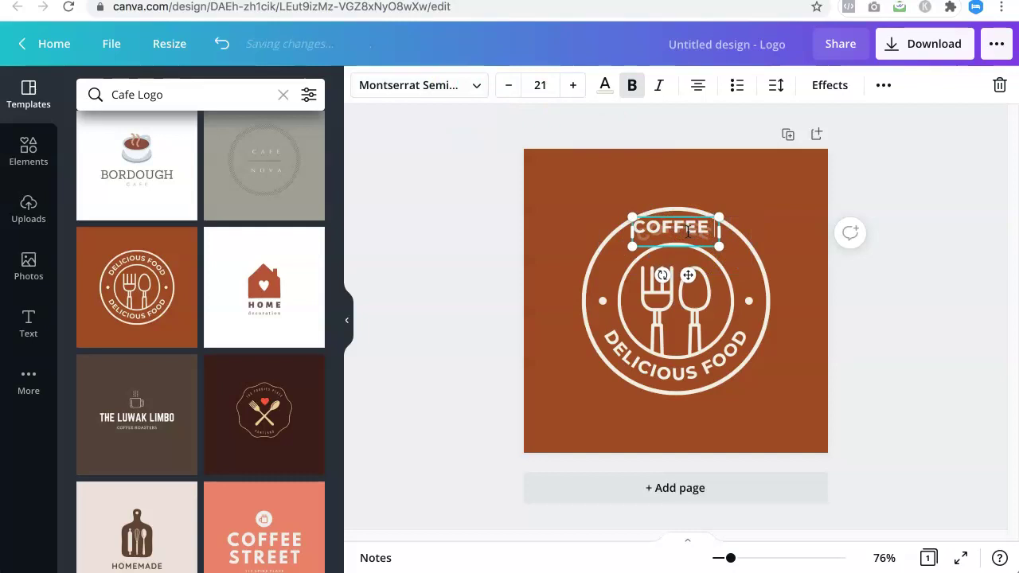
pyautogui.write(' AND DONUTS')
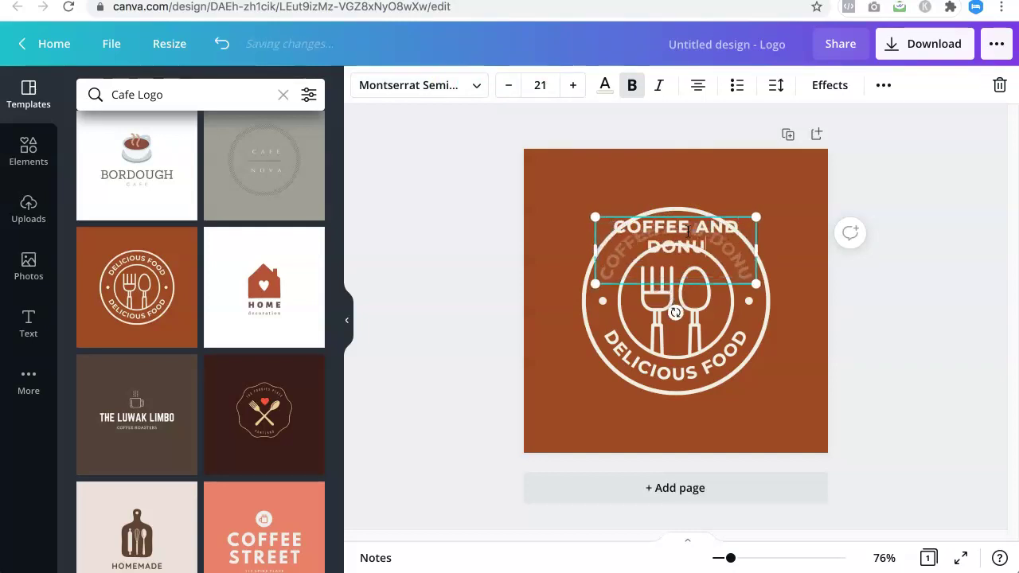
pyautogui.click(869, 335)
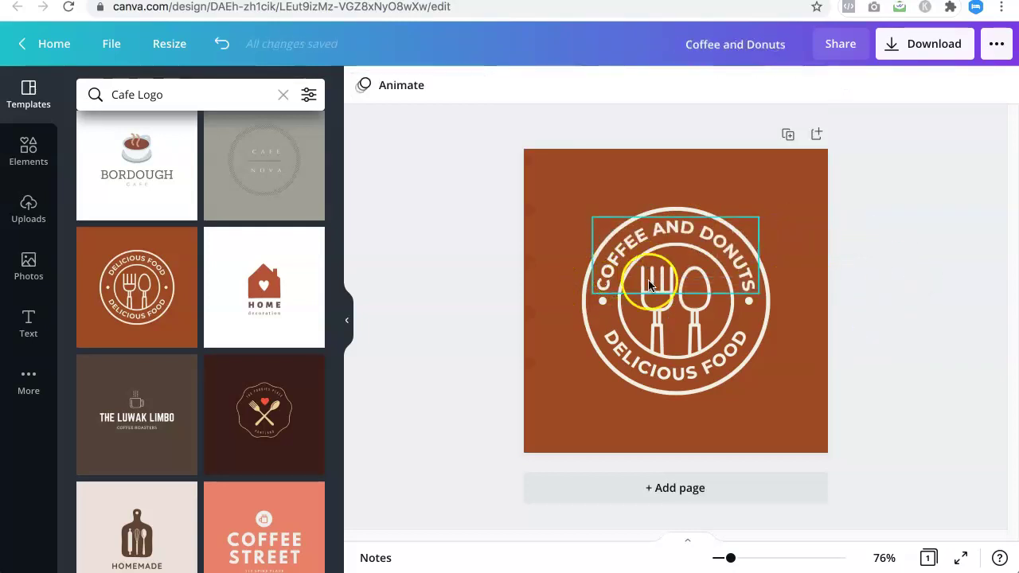
# - Replace the lower curved "DELICIOUS FOOD" text with "BY" followed by the owner's first name in capitals
pyautogui.click(603, 308)
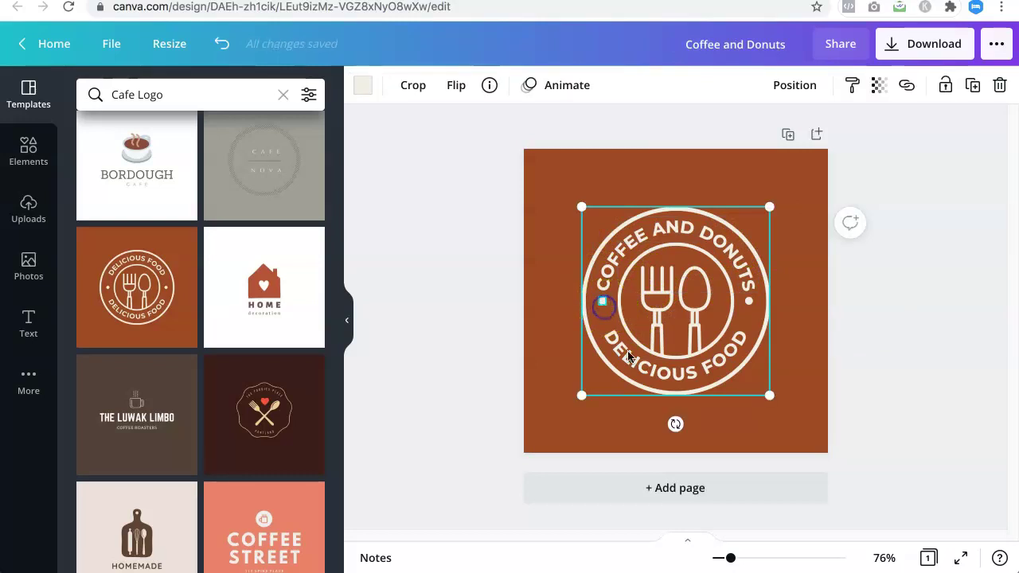
pyautogui.doubleClick(664, 381)
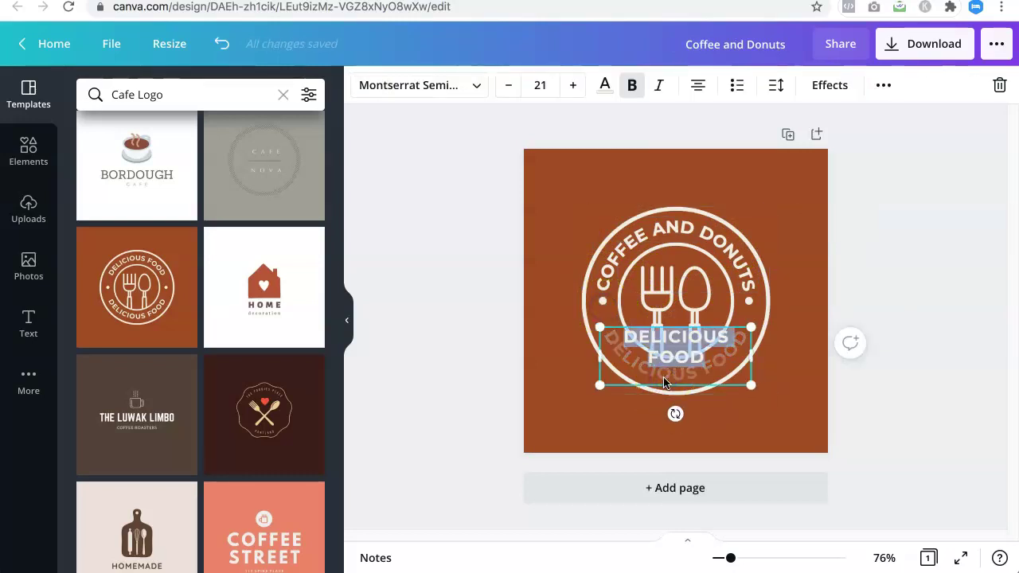
pyautogui.write('COFFEE AND')
pyautogui.press('BackSpace')
pyautogui.press('BackSpace')
pyautogui.press('BackSpace')
pyautogui.press('BackSpace')
pyautogui.press('BackSpace')
pyautogui.press('BackSpace')
pyautogui.press('BackSpace')
pyautogui.press('BackSpace')
pyautogui.press('BackSpace')
pyautogui.press('BackSpace')
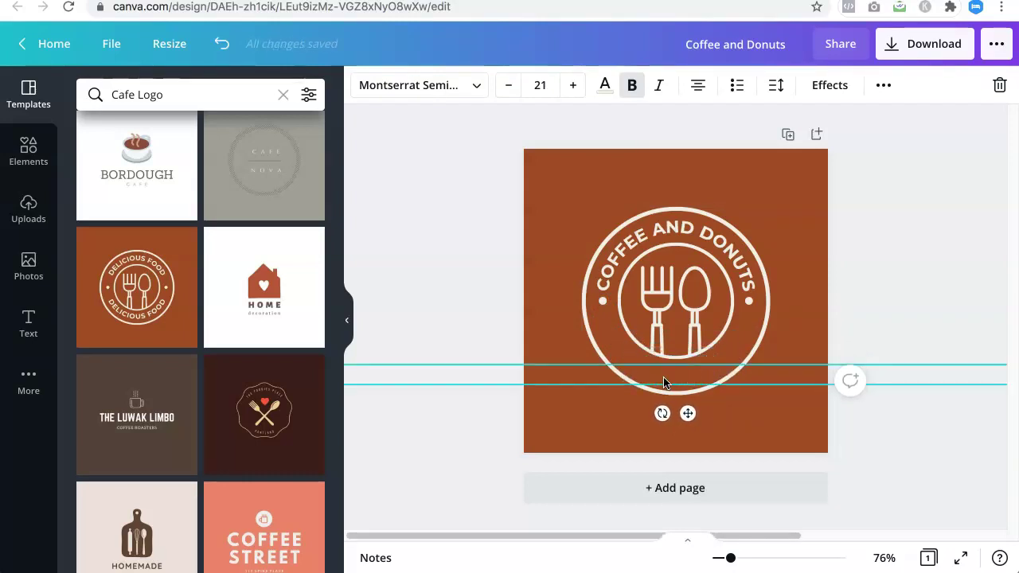
pyautogui.write('COFF')
pyautogui.press('BackSpace')
pyautogui.press('BackSpace')
pyautogui.press('BackSpace')
pyautogui.press('BackSpace')
pyautogui.write('a')
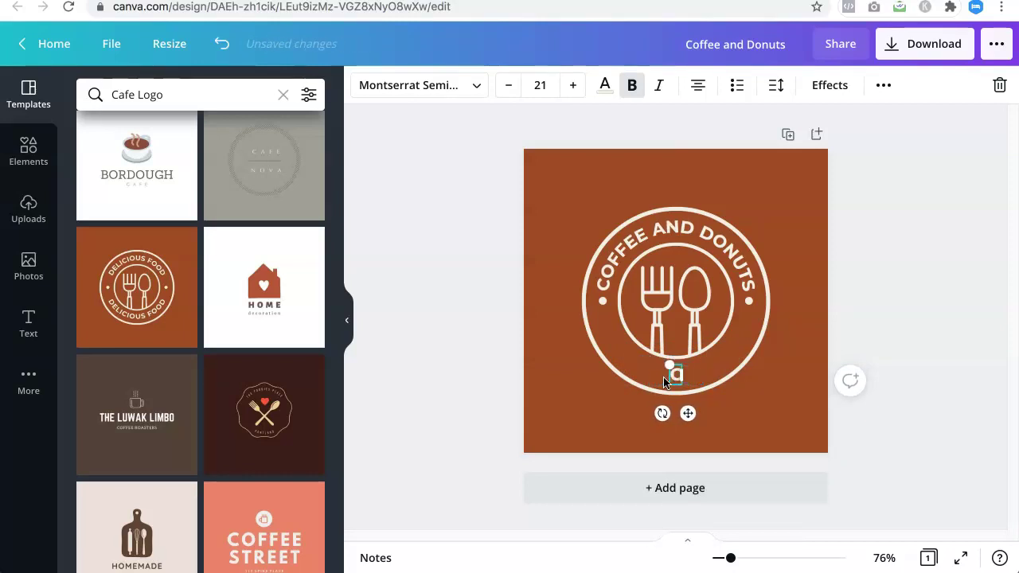
pyautogui.press('BackSpace')
pyautogui.write('BY JO')
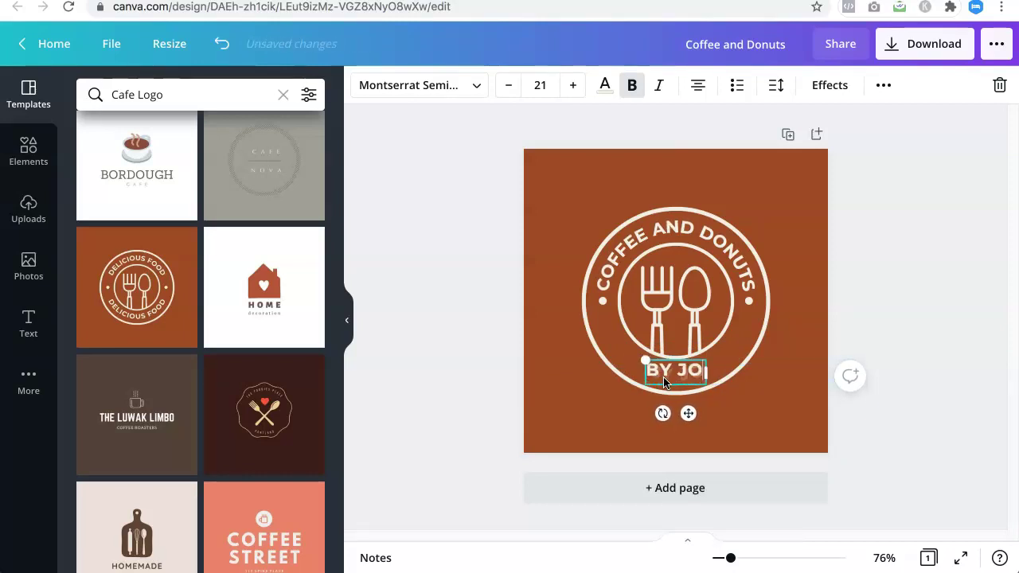
pyautogui.write('HN')
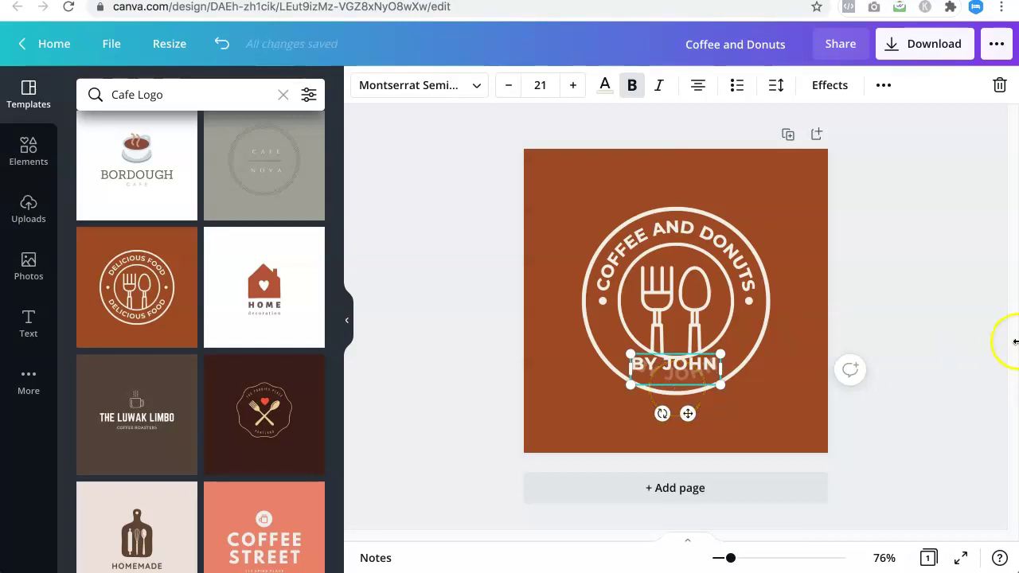
pyautogui.click(948, 337)
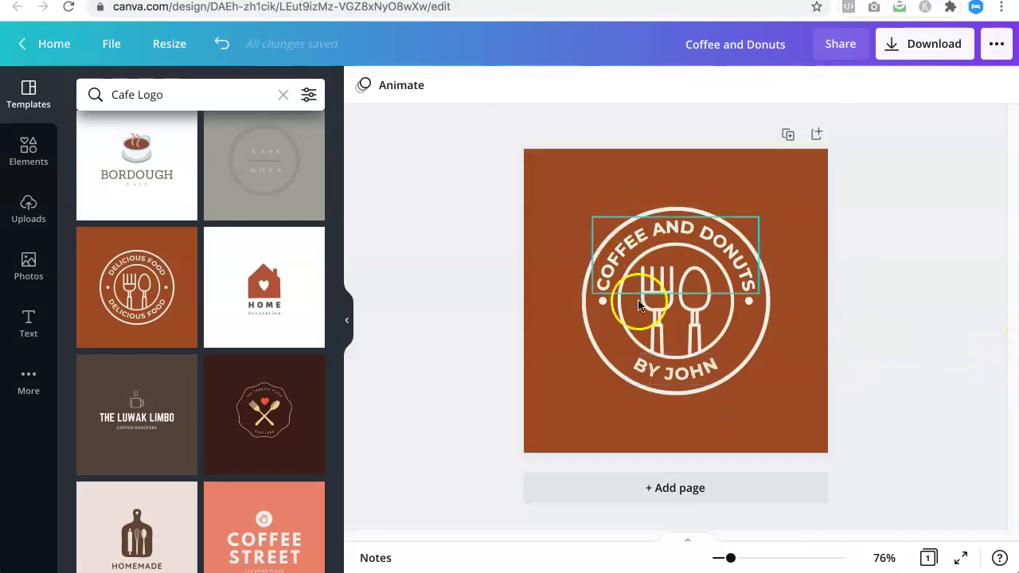
pyautogui.doubleClick(606, 307)
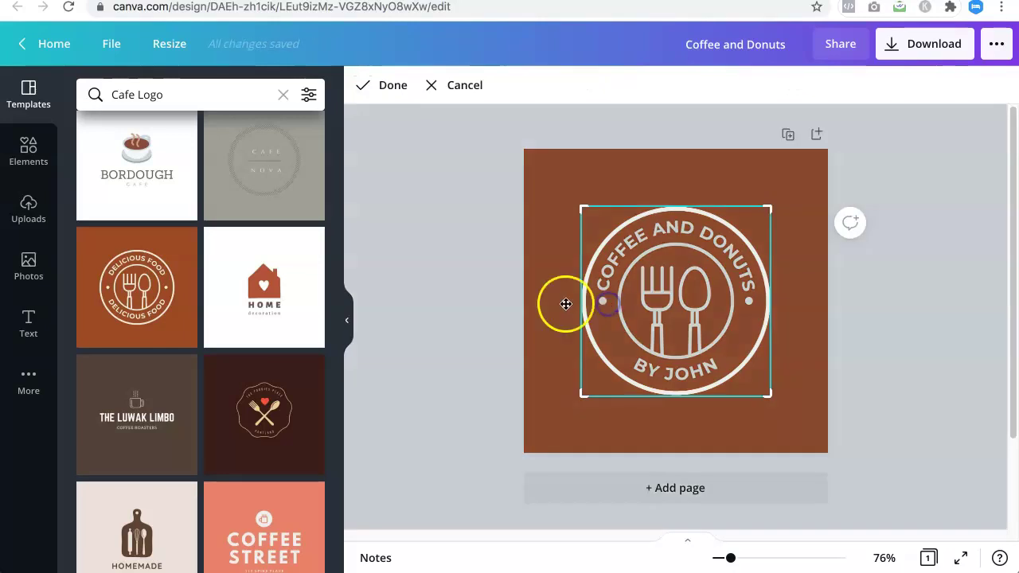
pyautogui.click(566, 301)
pyautogui.click(602, 296)
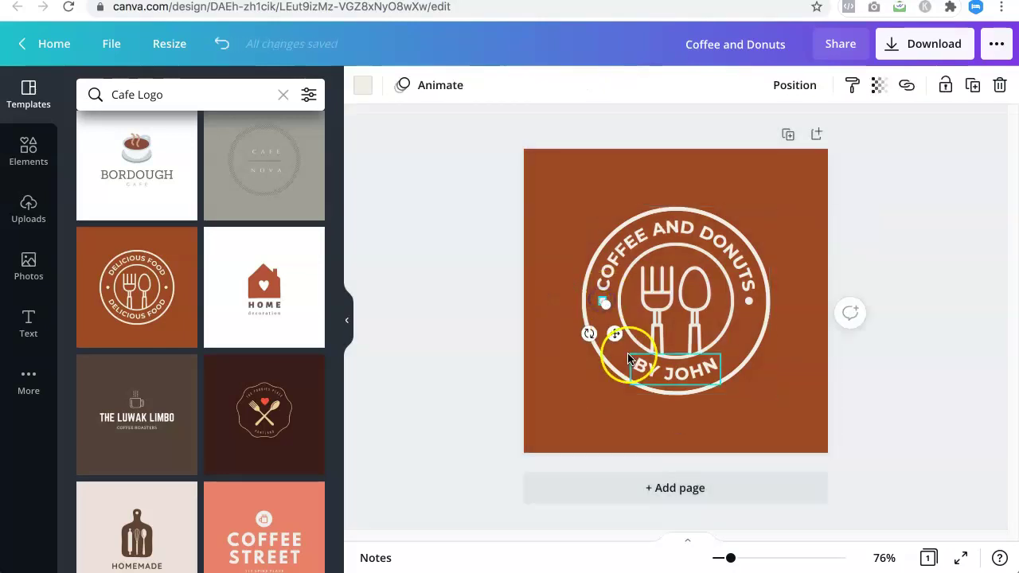
pyautogui.click(850, 312)
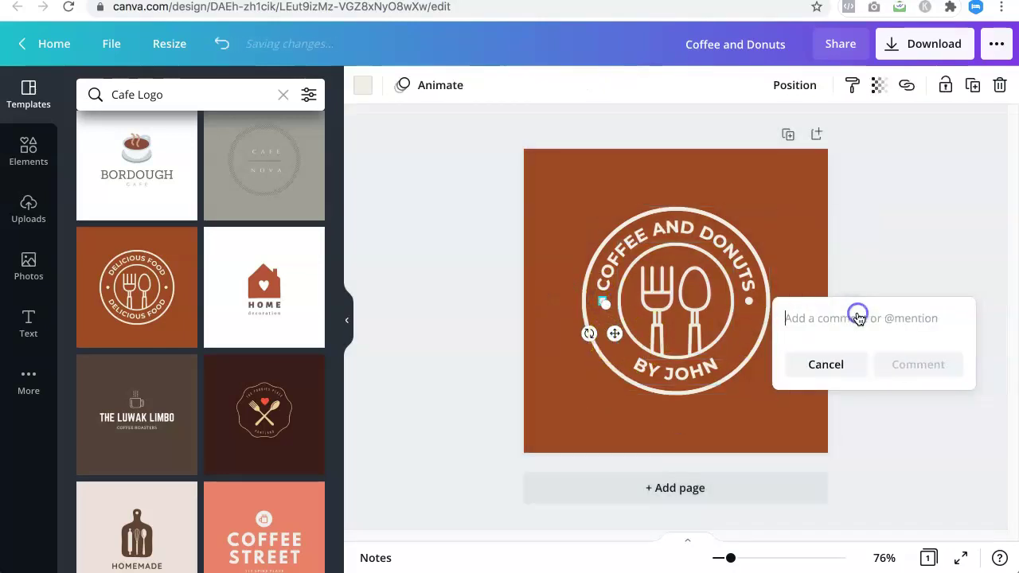
pyautogui.click(860, 216)
pyautogui.click(844, 210)
# - Search the colours for "green" and set the logo's background to the plain green found by that search
pyautogui.click(732, 174)
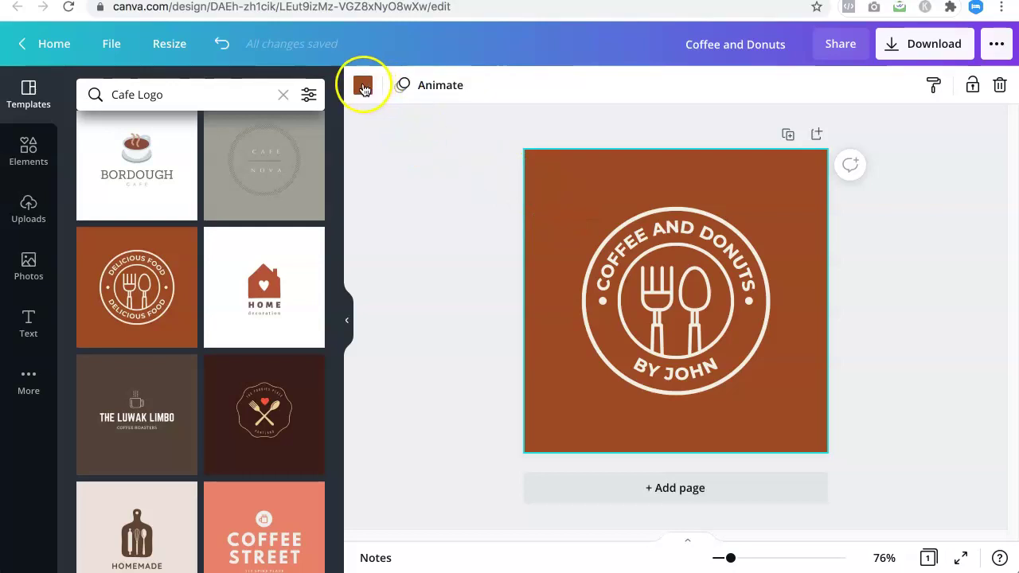
pyautogui.click(363, 87)
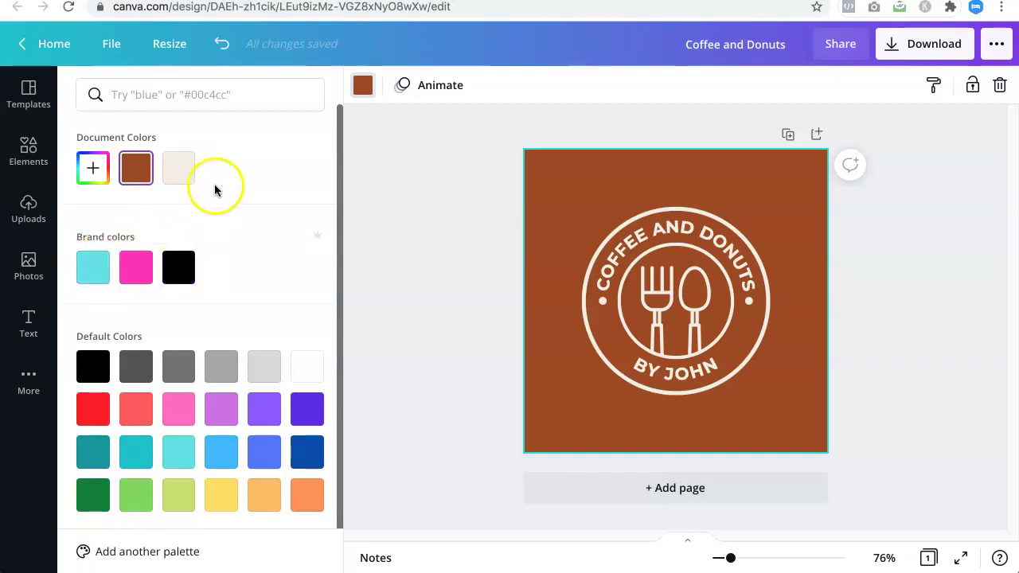
pyautogui.click(95, 172)
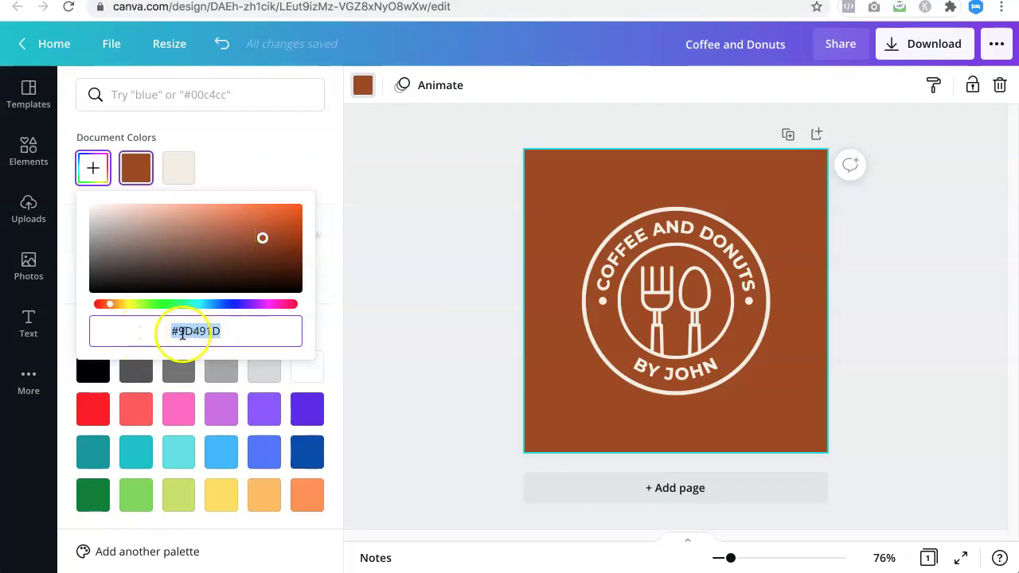
pyautogui.click(160, 96)
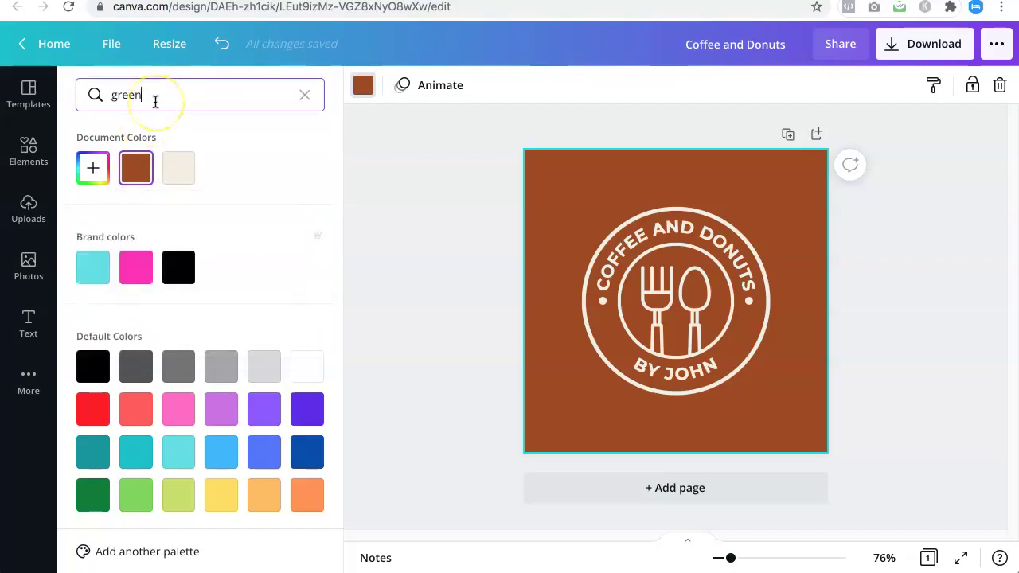
pyautogui.write('green')
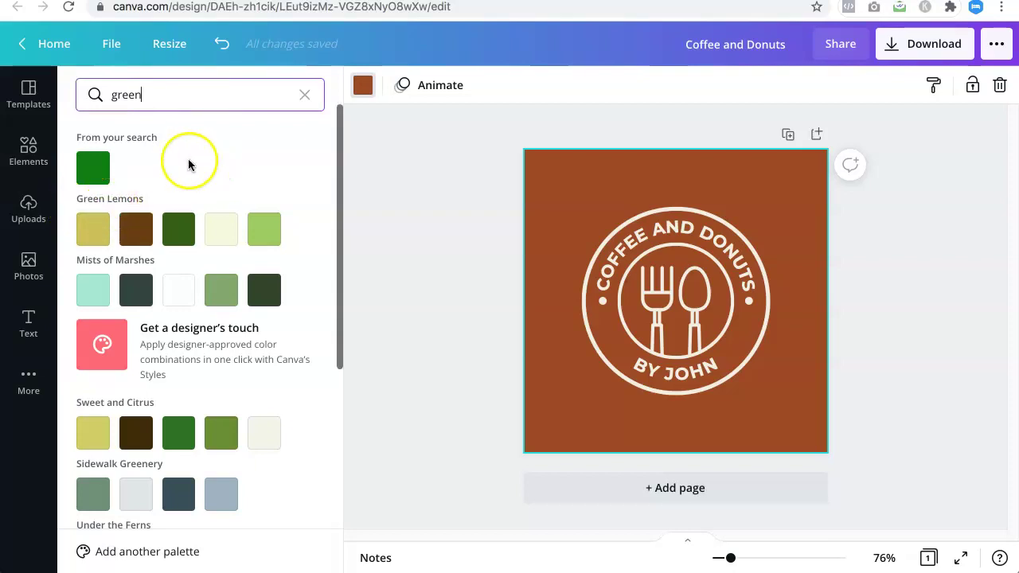
pyautogui.click(94, 168)
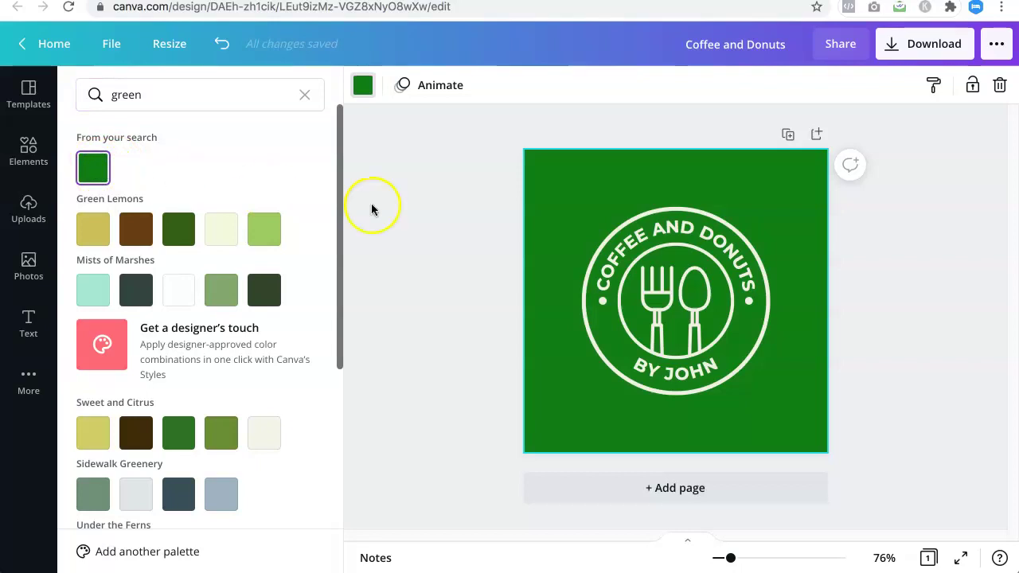
pyautogui.click(418, 206)
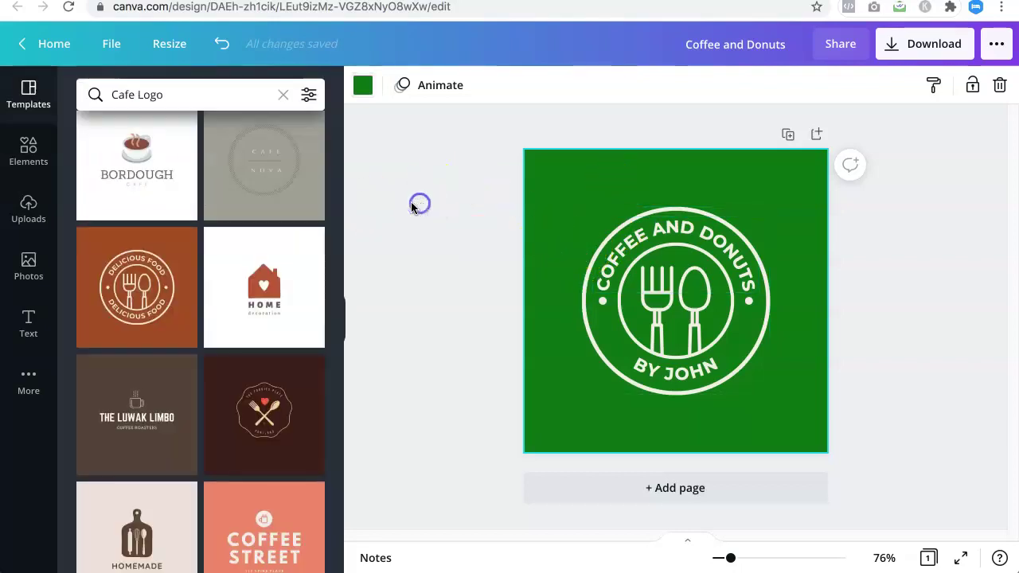
pyautogui.click(550, 202)
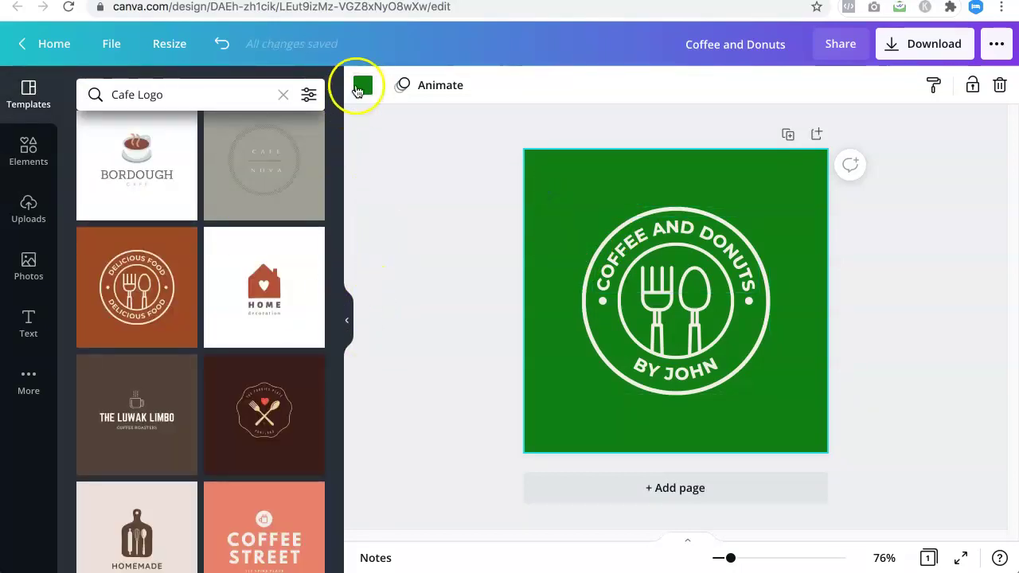
pyautogui.click(357, 90)
pyautogui.click(433, 227)
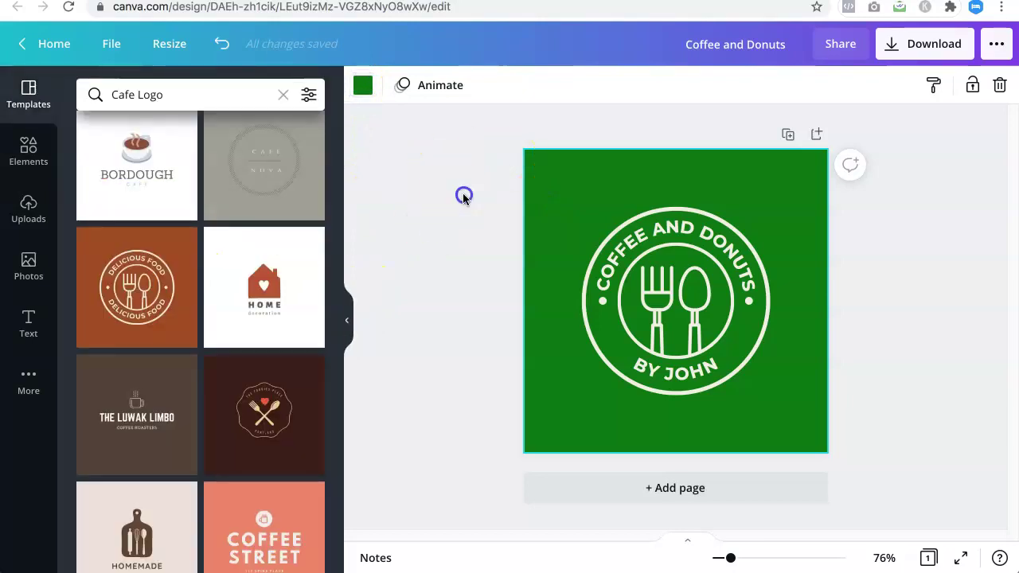
pyautogui.click(463, 198)
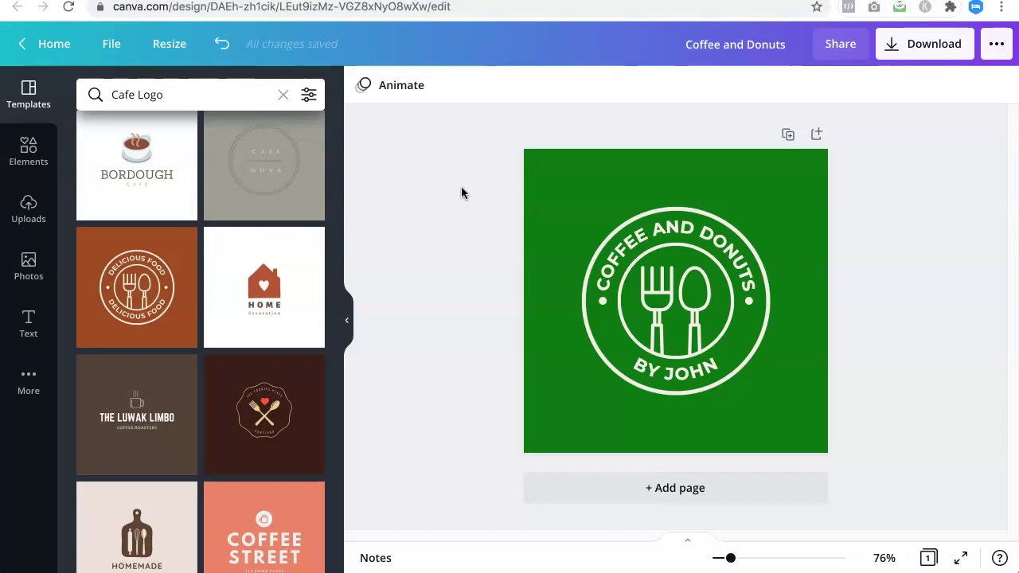
# - Duplicate the logo page and set the copy's background to the custom dark green #2A522A
pyautogui.click(789, 137)
pyautogui.click(589, 225)
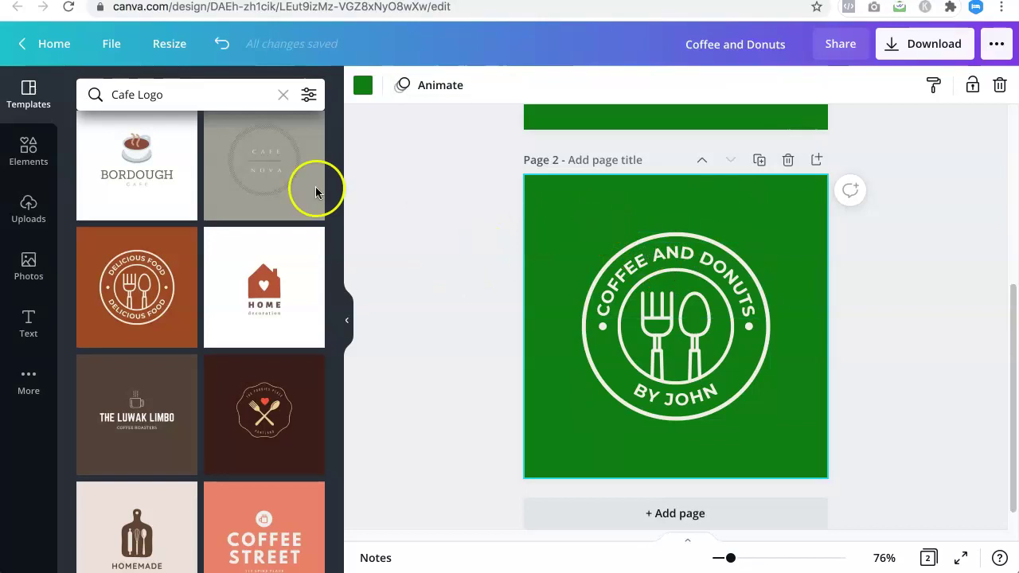
pyautogui.click(363, 86)
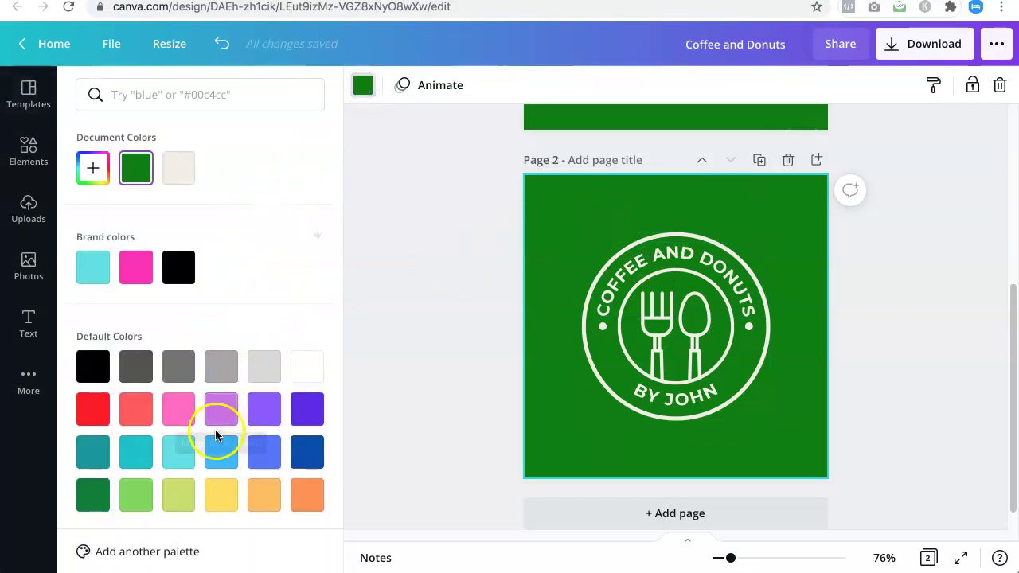
pyautogui.click(93, 172)
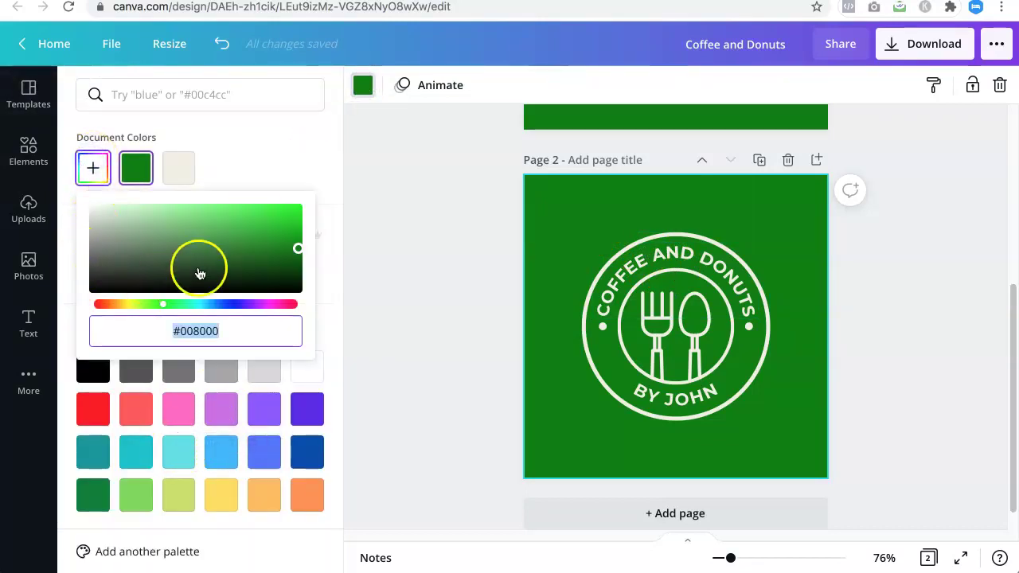
pyautogui.moveTo(216, 249); pyautogui.dragTo(192, 265)
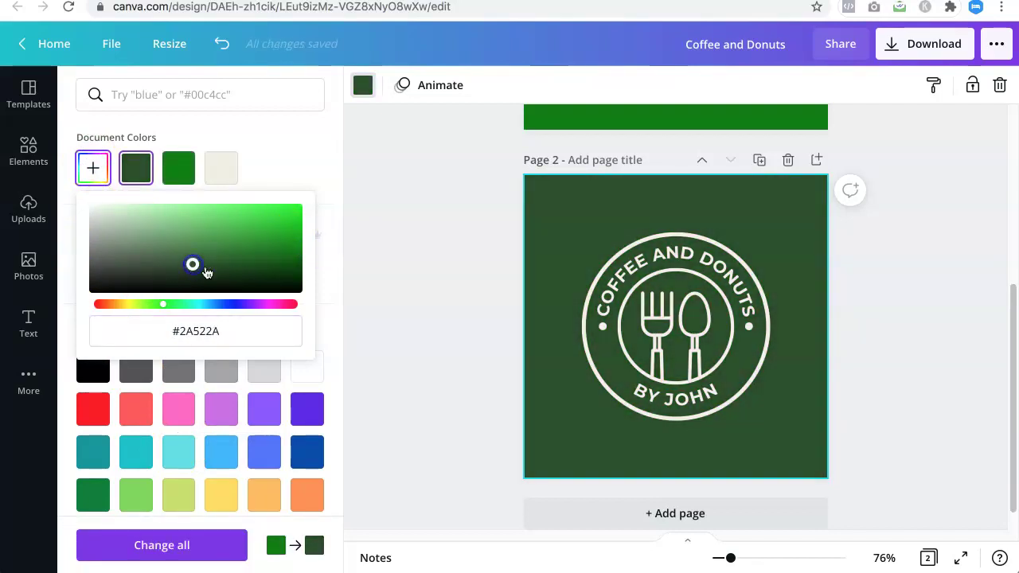
pyautogui.click(437, 266)
pyautogui.scroll(2, 557, 262)
pyautogui.scroll(-5, 569, 294)
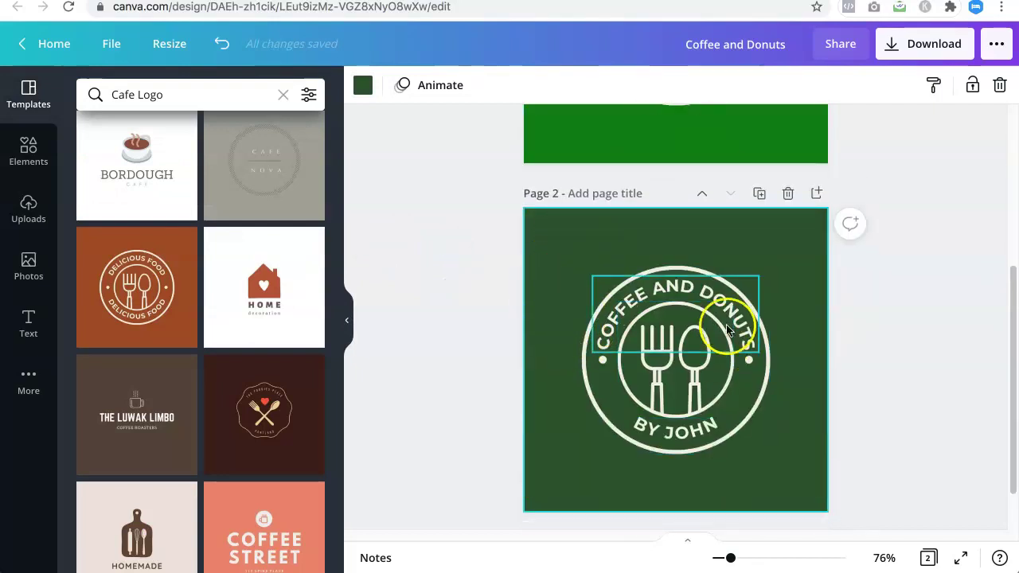
# - Duplicate the dark green page and delete the fork-and-spoon graphic from the new copy
pyautogui.click(969, 358)
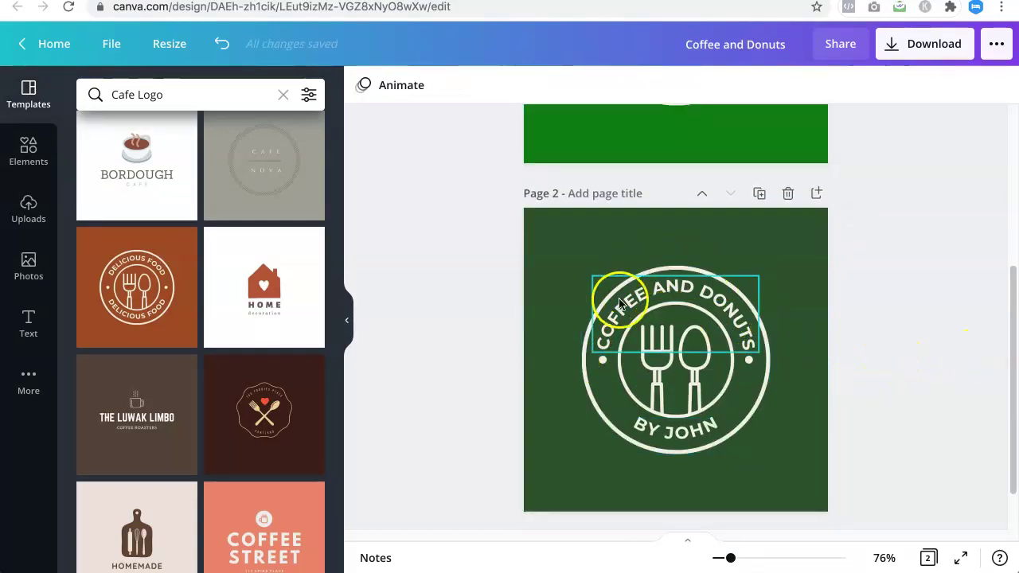
pyautogui.click(762, 196)
pyautogui.click(680, 388)
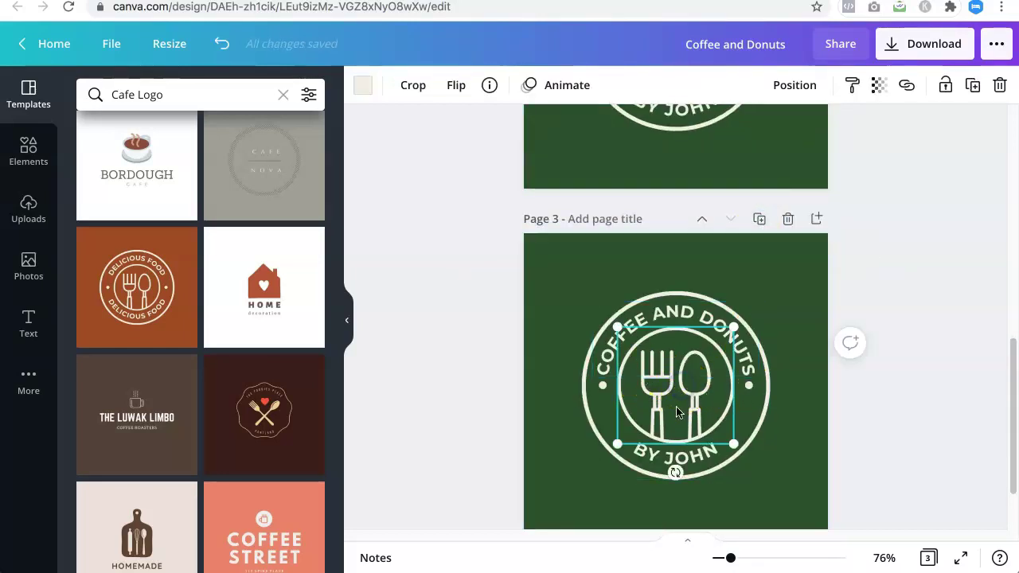
pyautogui.press('Delete')
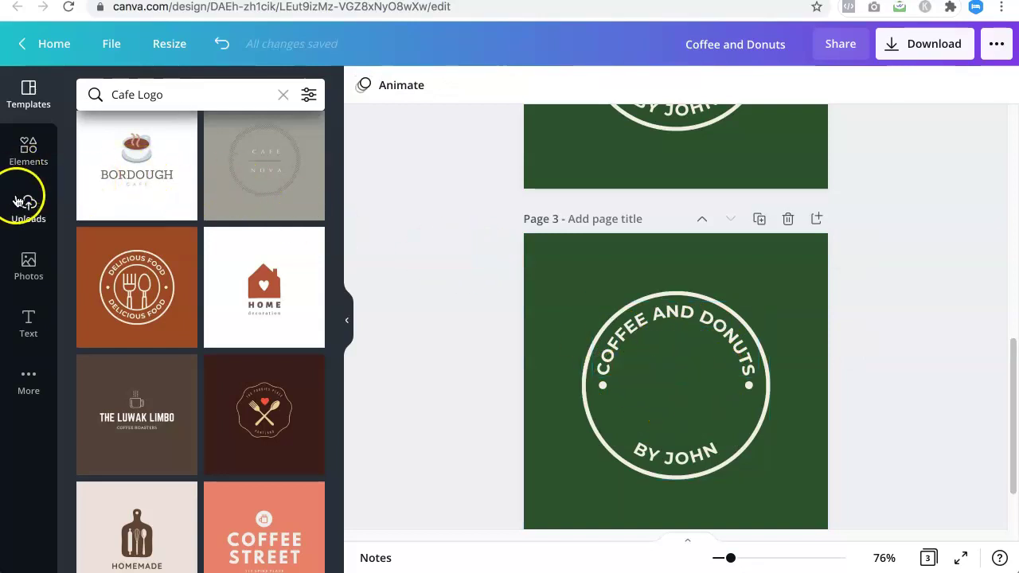
# - Add a plain circle outline from the graphics elements to the centre of the page 3 logo, inside the curved text
pyautogui.click(41, 152)
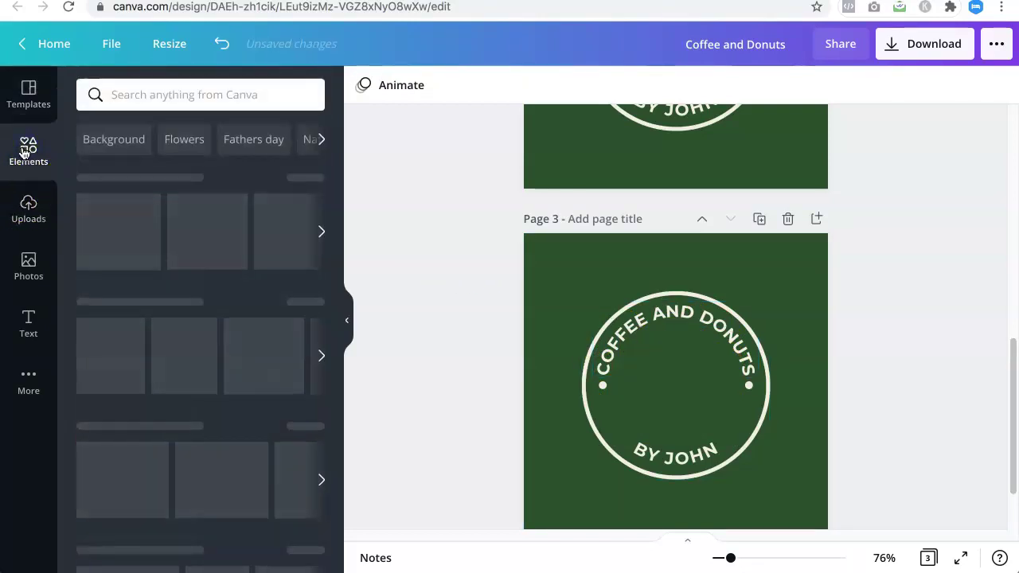
pyautogui.click(142, 95)
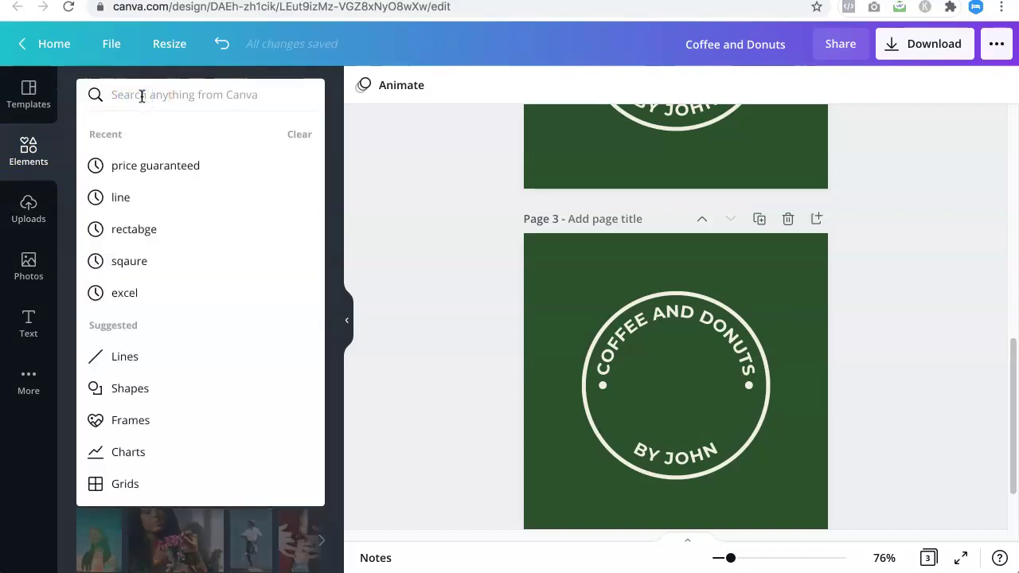
pyautogui.click(355, 233)
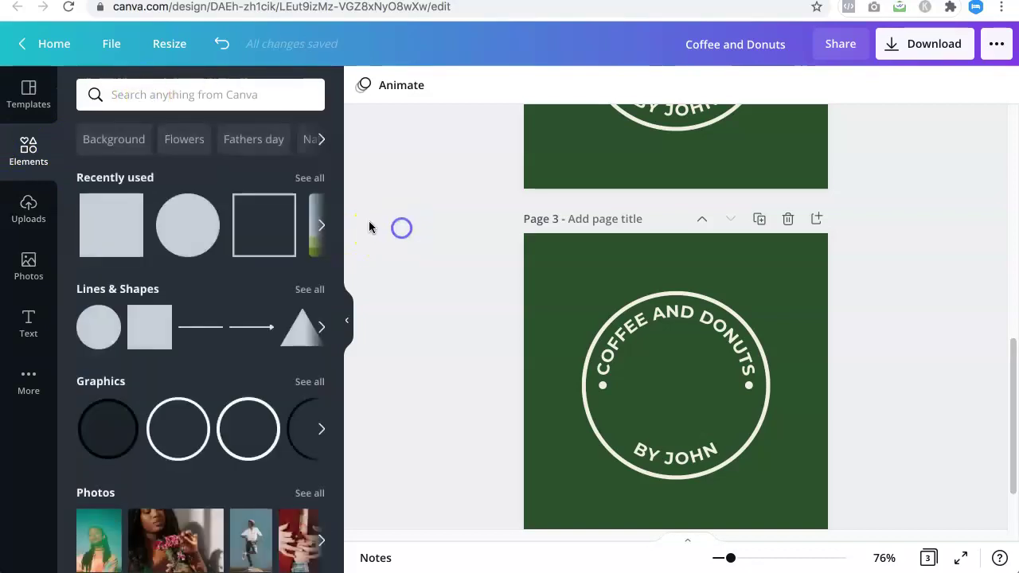
pyautogui.click(165, 429)
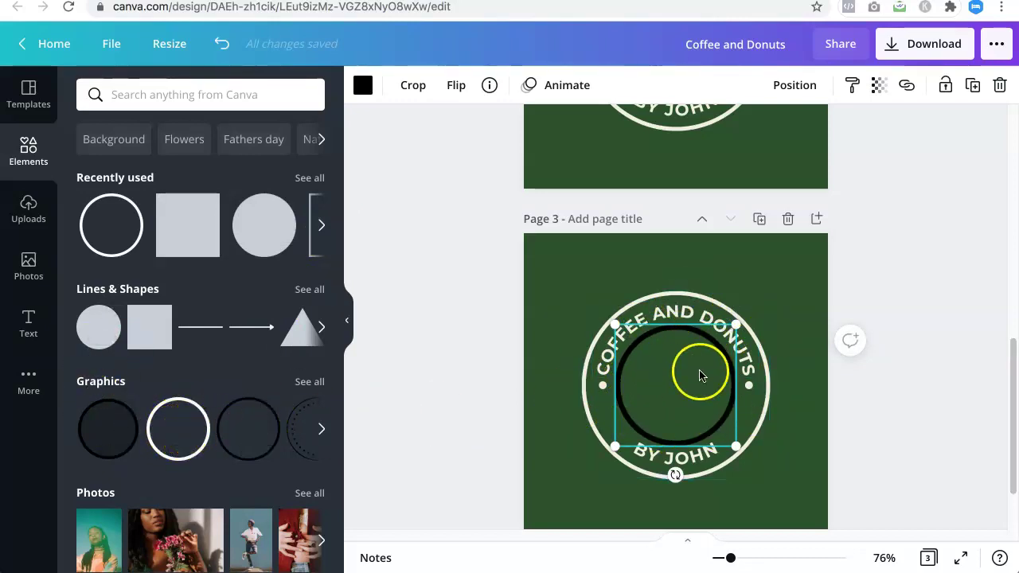
# - Check the colour code of the logo's outer ring on page 3
pyautogui.click(692, 294)
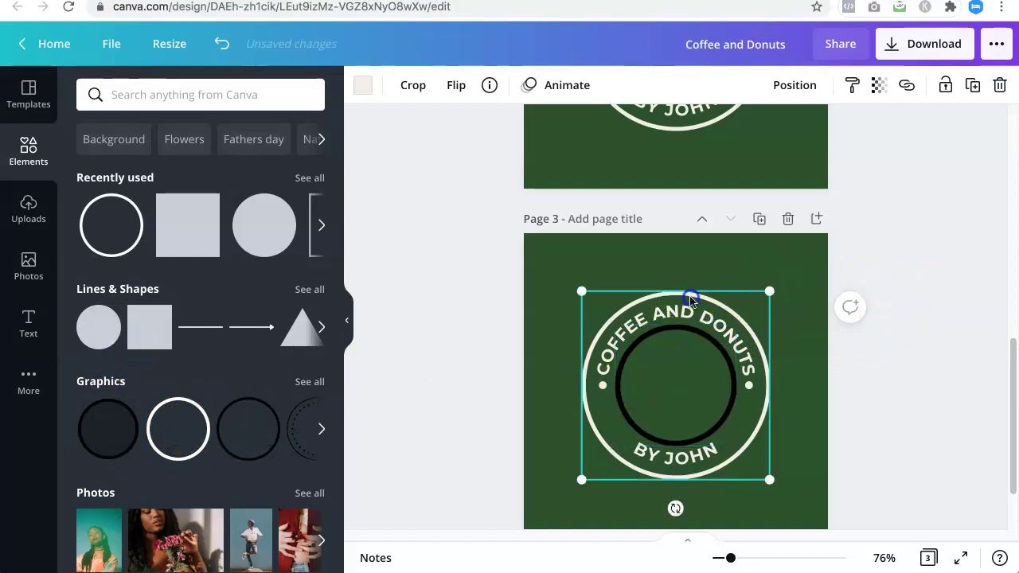
pyautogui.click(362, 85)
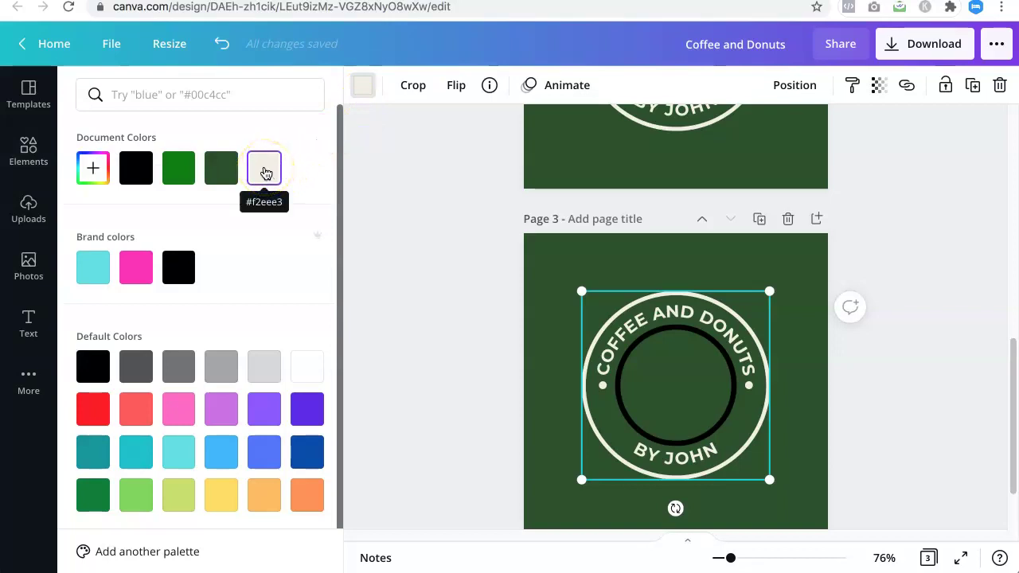
pyautogui.click(93, 168)
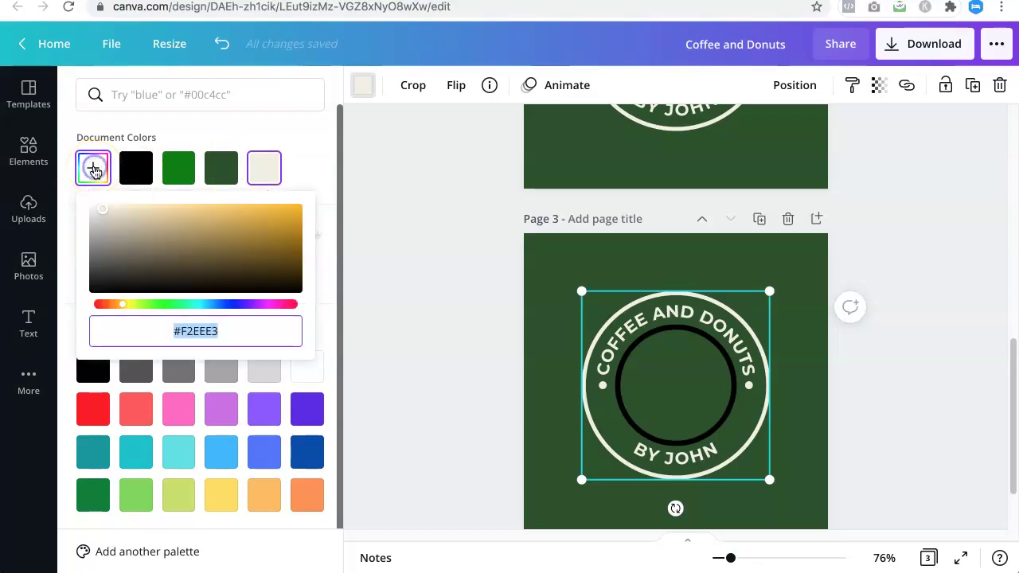
pyautogui.click(178, 331)
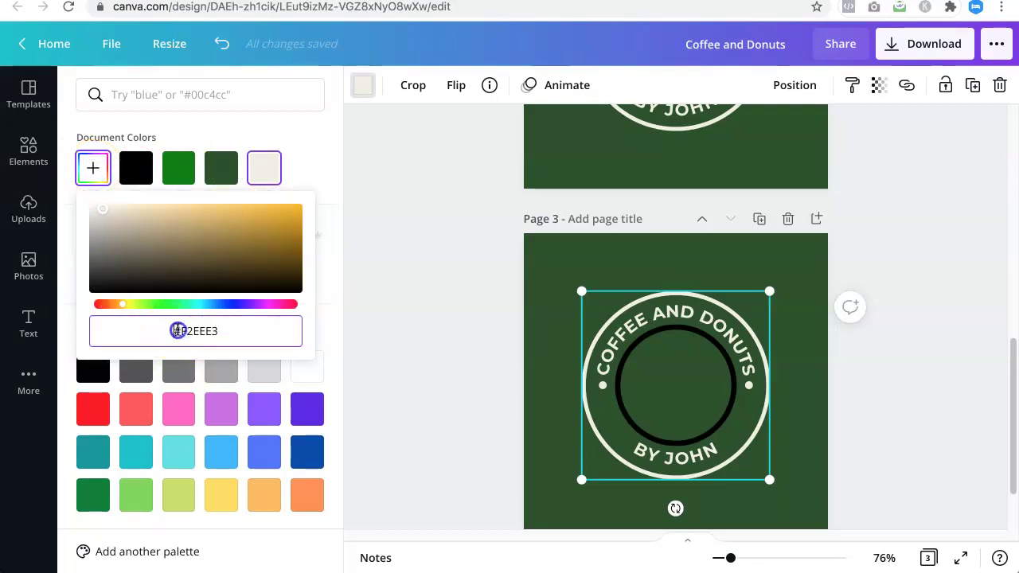
pyautogui.click(427, 320)
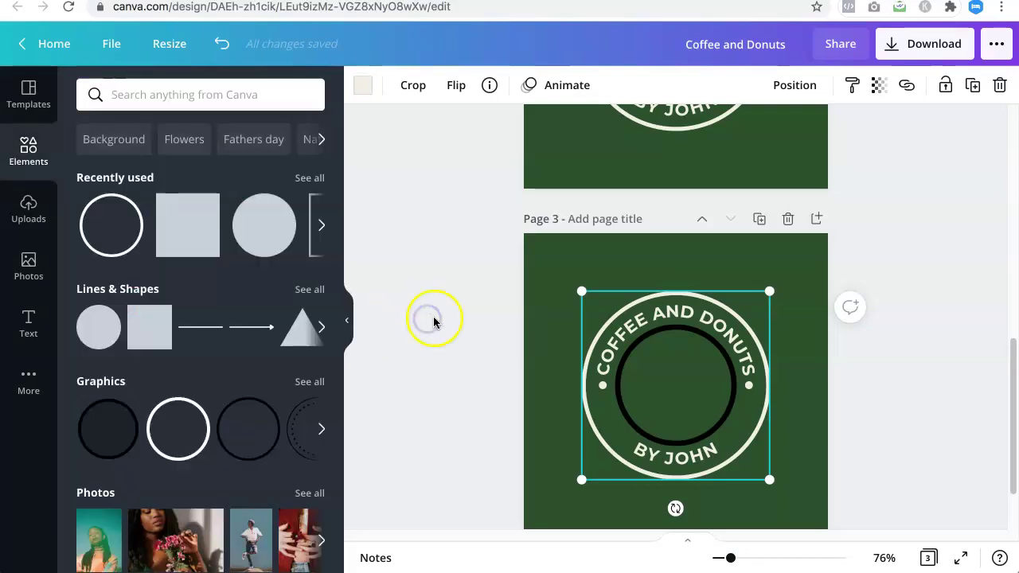
# - Recolour the inner ring on page 3 with the document's cream colour #f2eee3, matching the outer ring
pyautogui.click(688, 356)
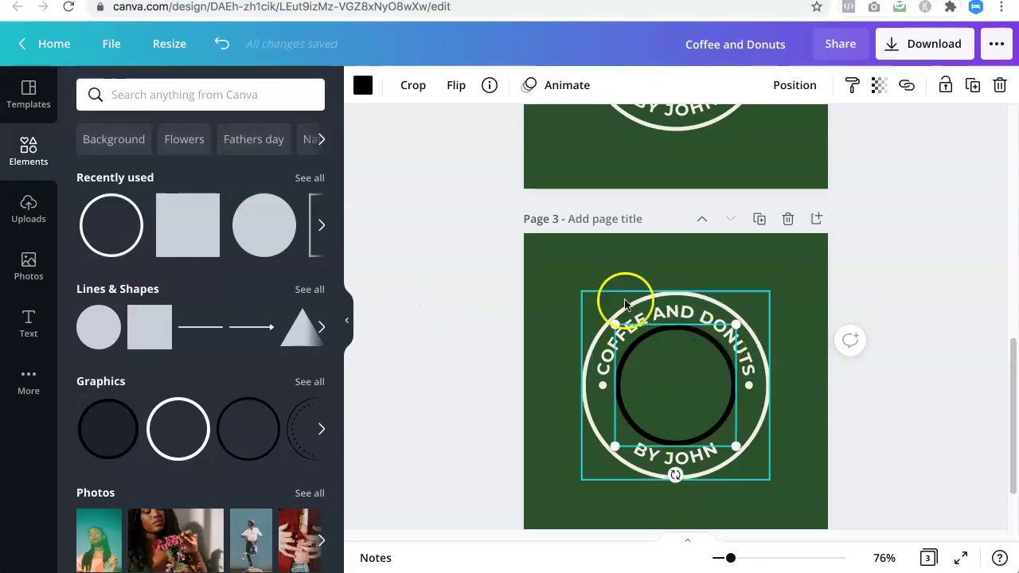
pyautogui.click(363, 88)
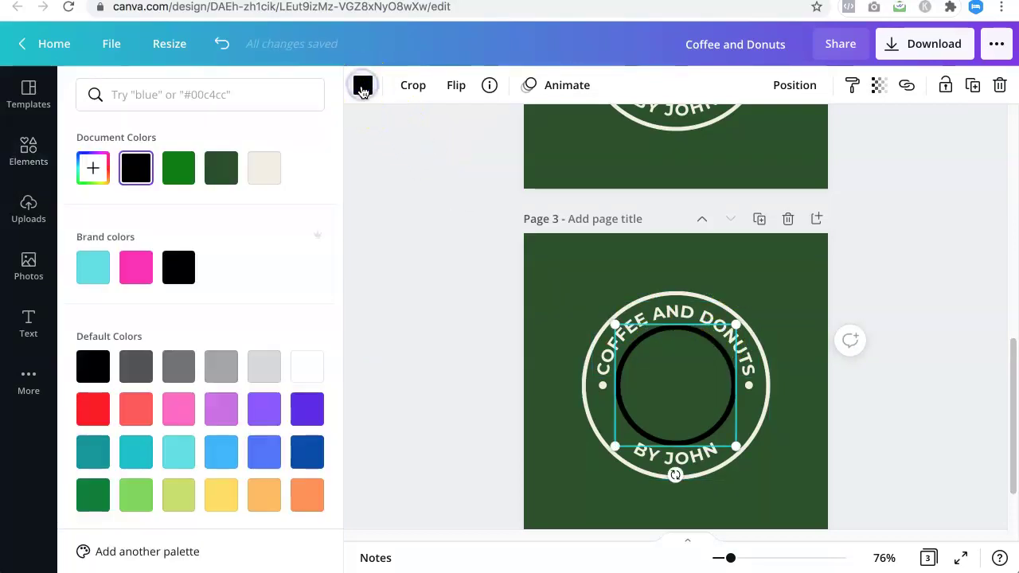
pyautogui.click(265, 172)
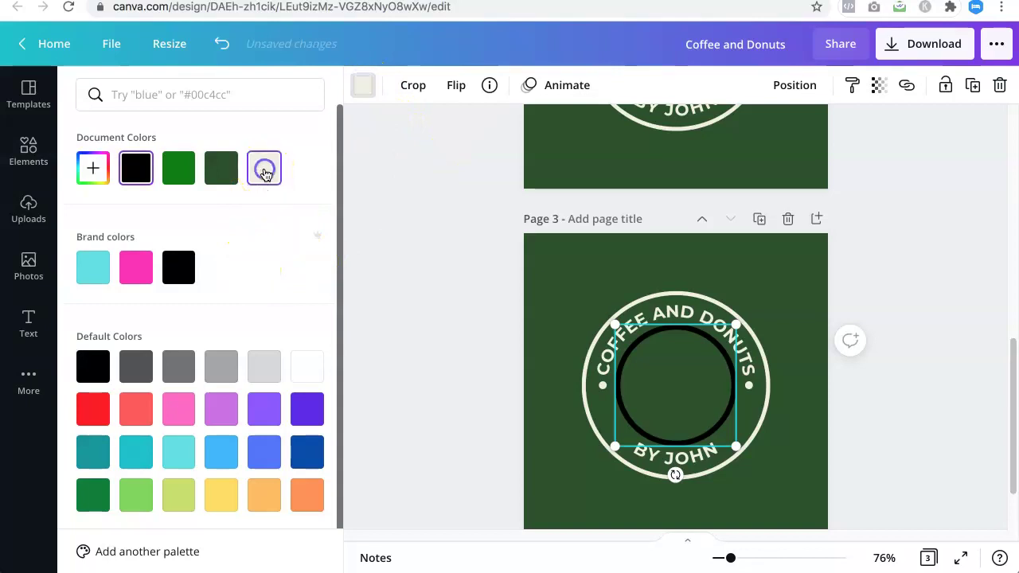
pyautogui.click(158, 95)
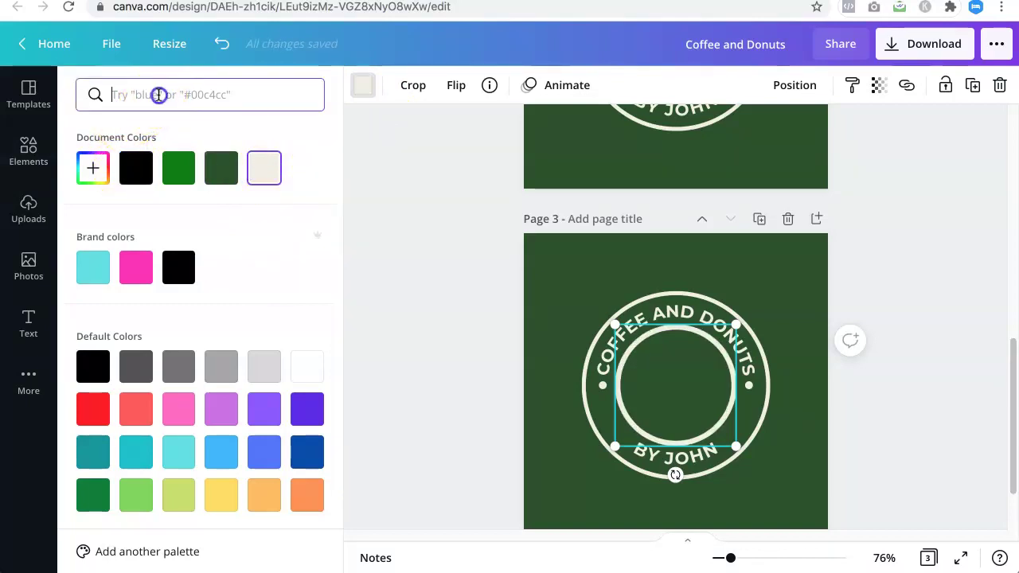
pyautogui.click(94, 168)
pyautogui.click(655, 282)
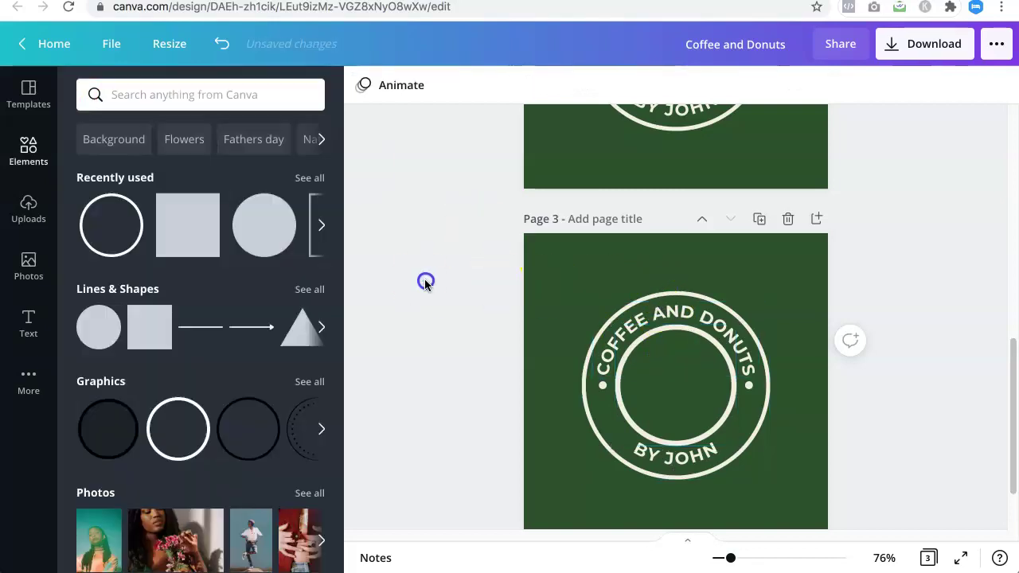
pyautogui.click(897, 424)
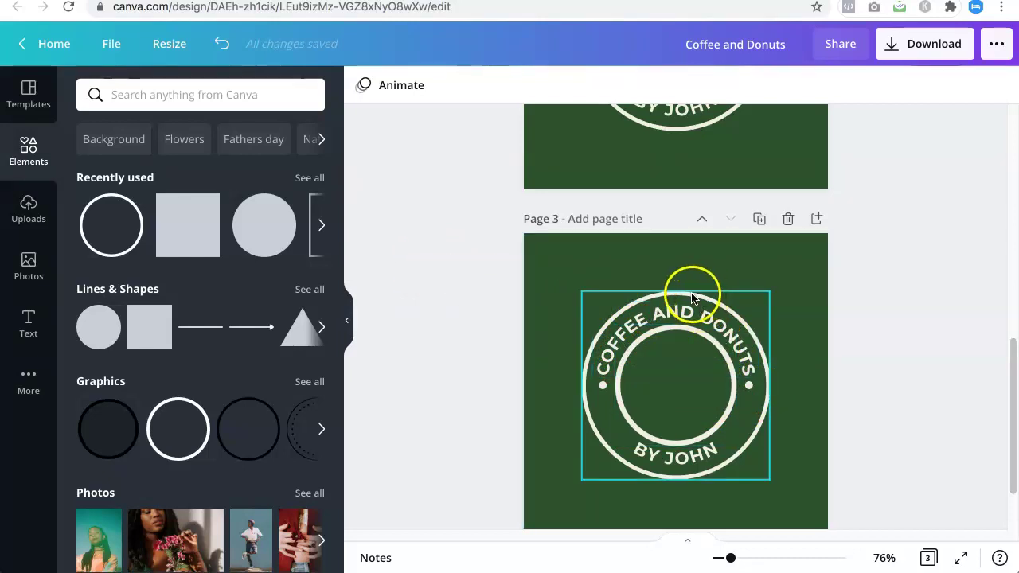
# - Search the elements library for "coffee" and browse the results for a graphic suited to the logo's centre
pyautogui.click(154, 95)
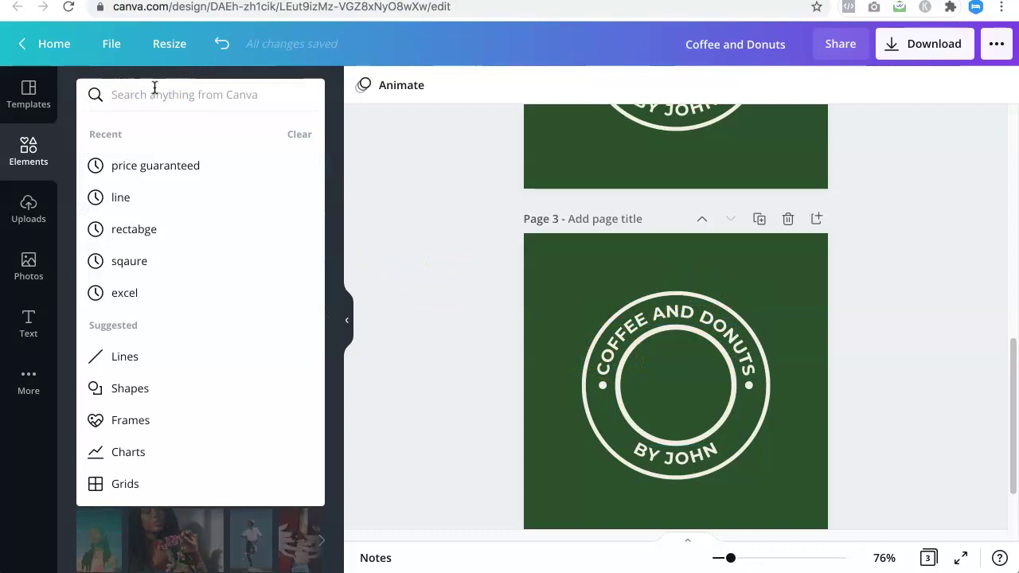
pyautogui.write('coffee')
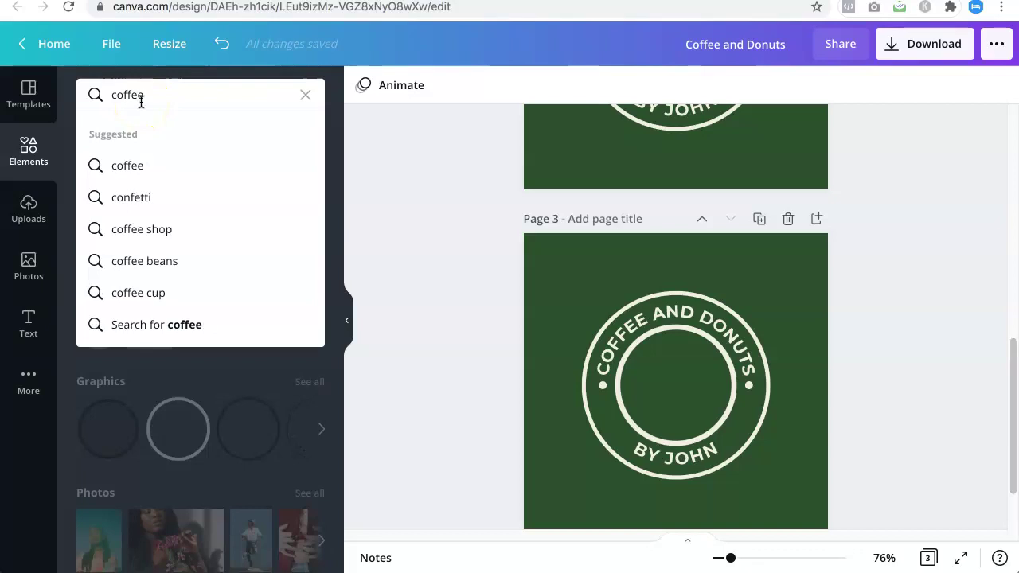
pyautogui.press('Return')
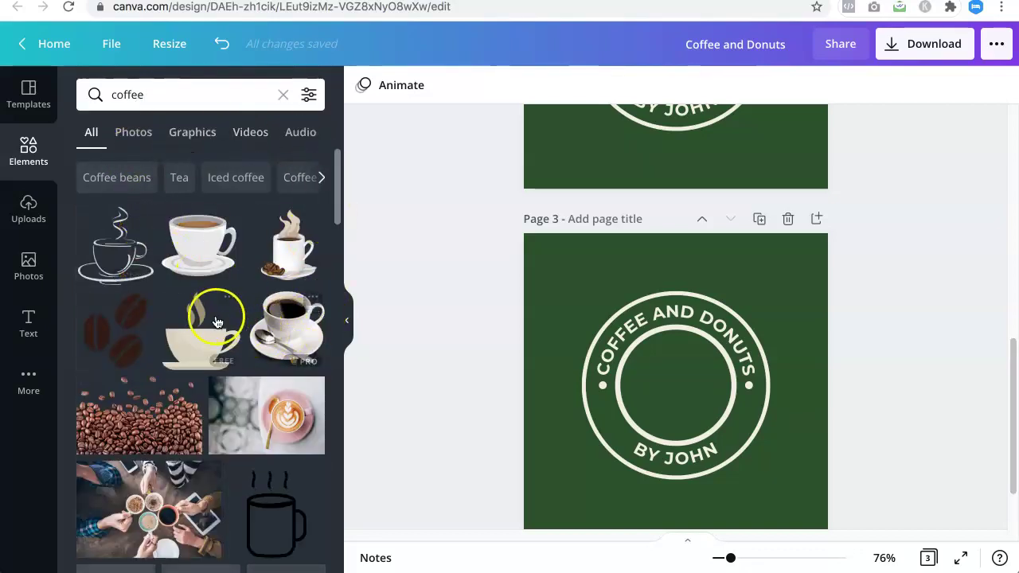
pyautogui.scroll(-1, 200, 325)
pyautogui.scroll(-5, 219, 332)
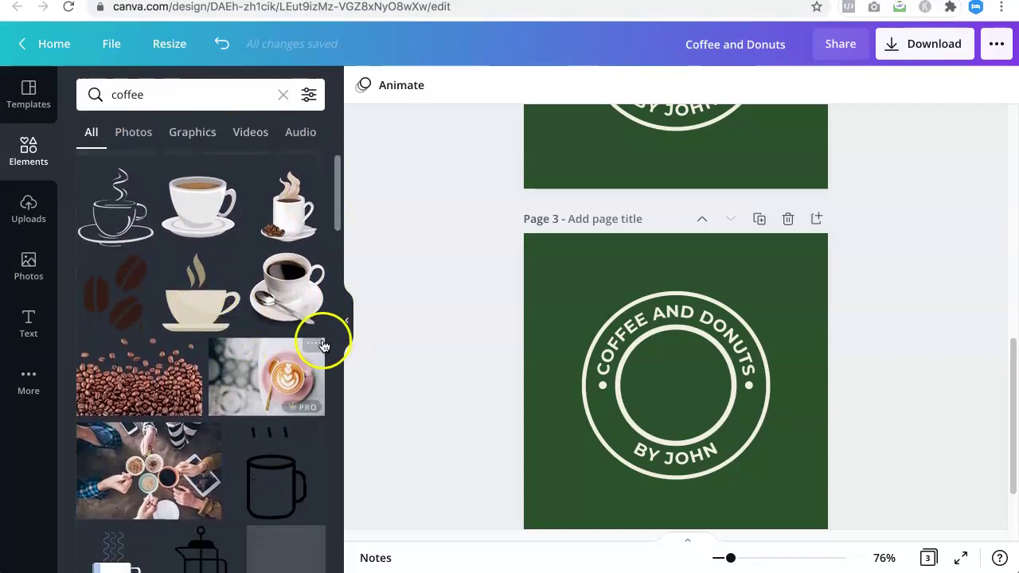
pyautogui.scroll(-5, 313, 345)
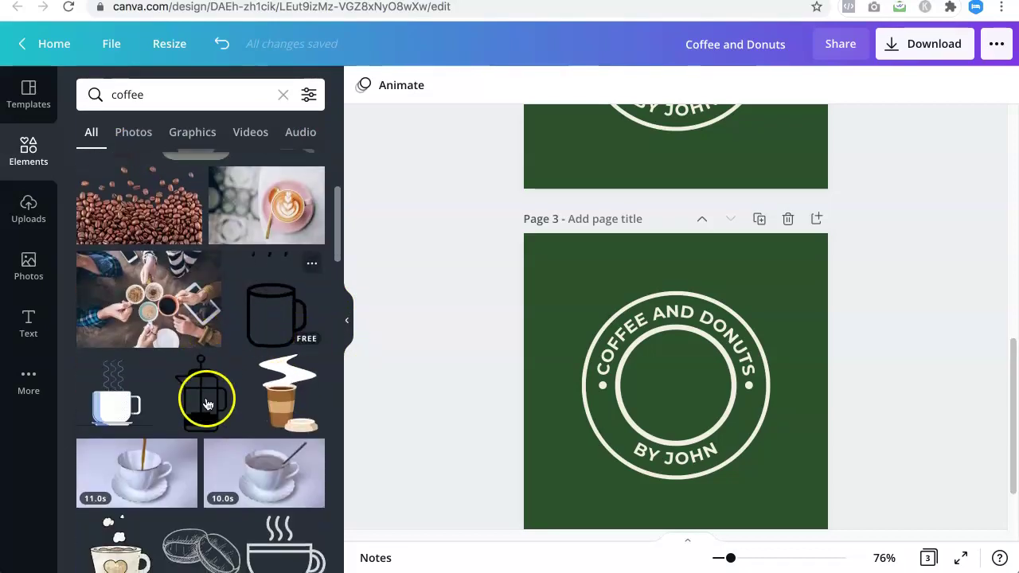
pyautogui.scroll(-8, 256, 320)
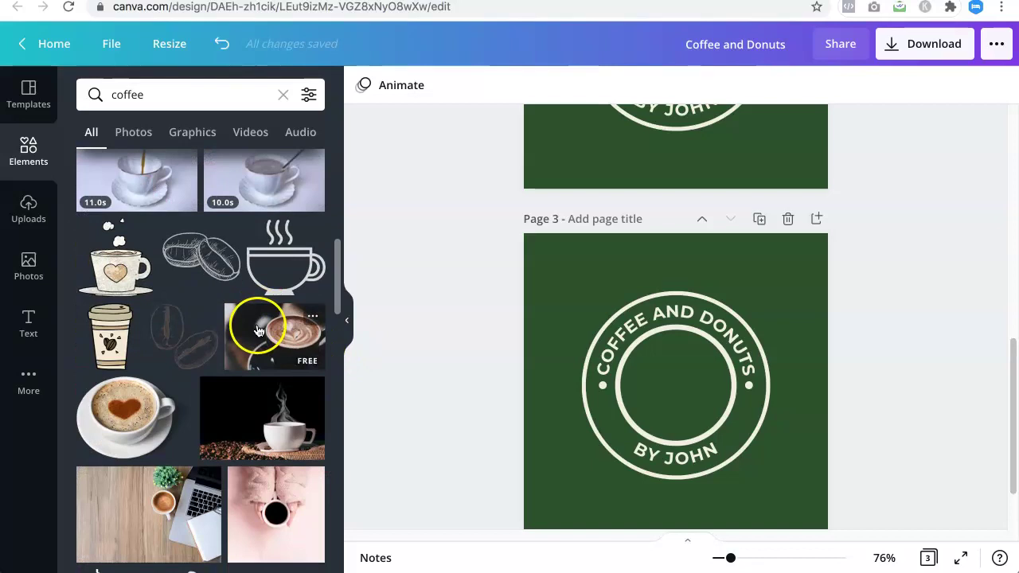
pyautogui.scroll(15, 208, 398)
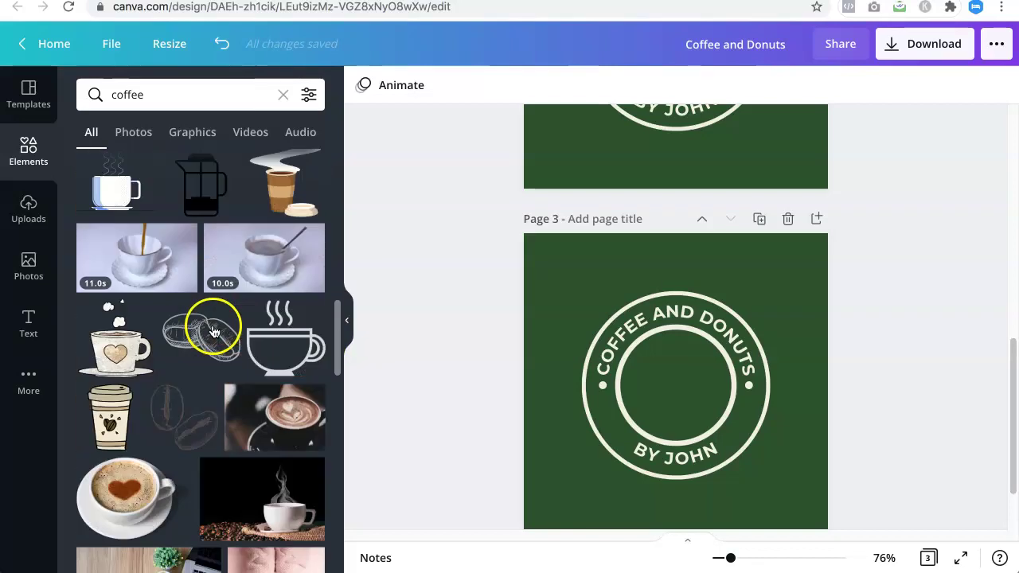
pyautogui.click(134, 139)
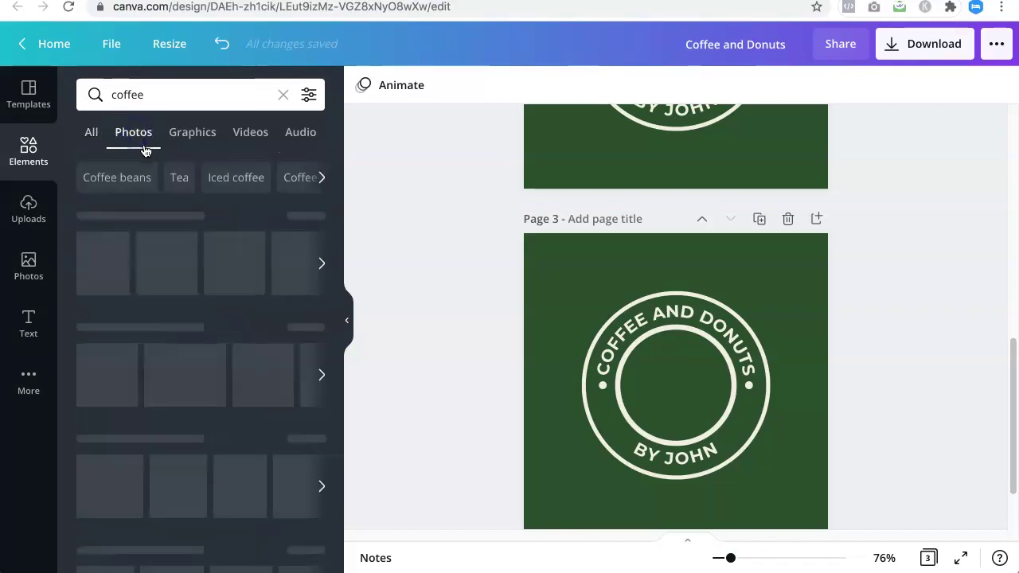
pyautogui.click(89, 132)
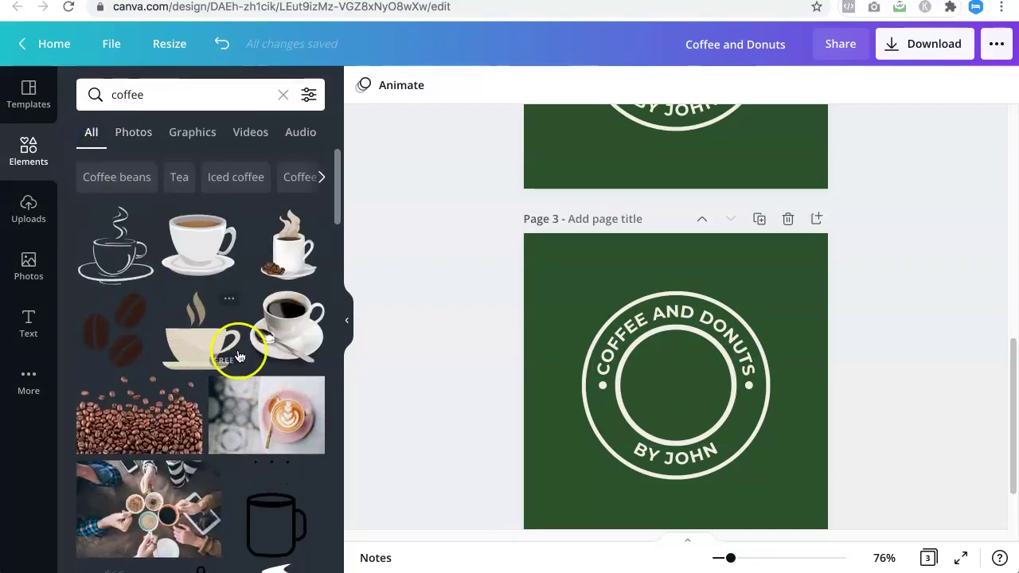
# - Add the three coffee beans graphic to page 3, shrink it to about 122 × 148, and centre it inside the inner ring
pyautogui.scroll(-2, 236, 355)
pyautogui.click(112, 274)
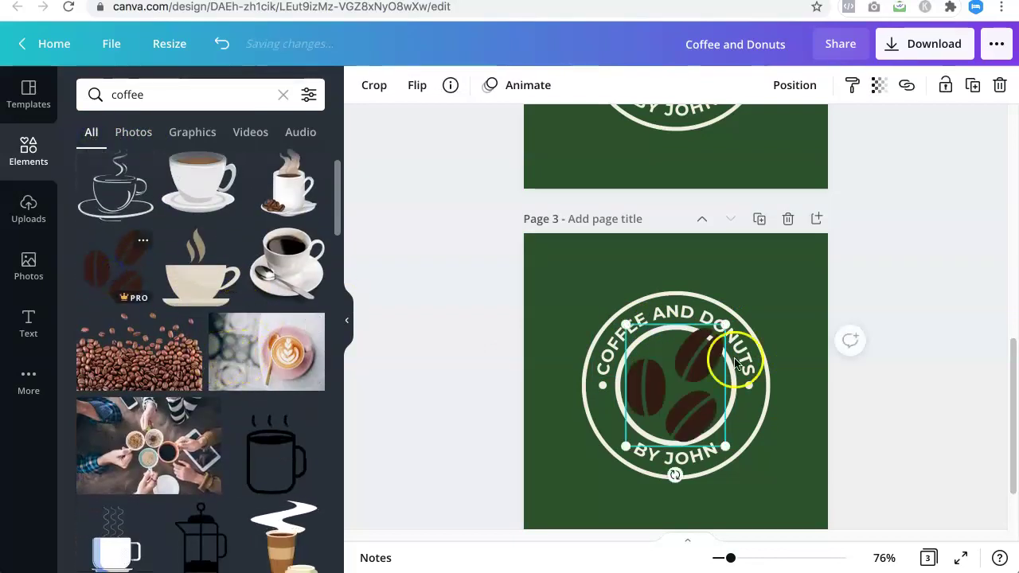
pyautogui.moveTo(730, 319); pyautogui.dragTo(693, 357)
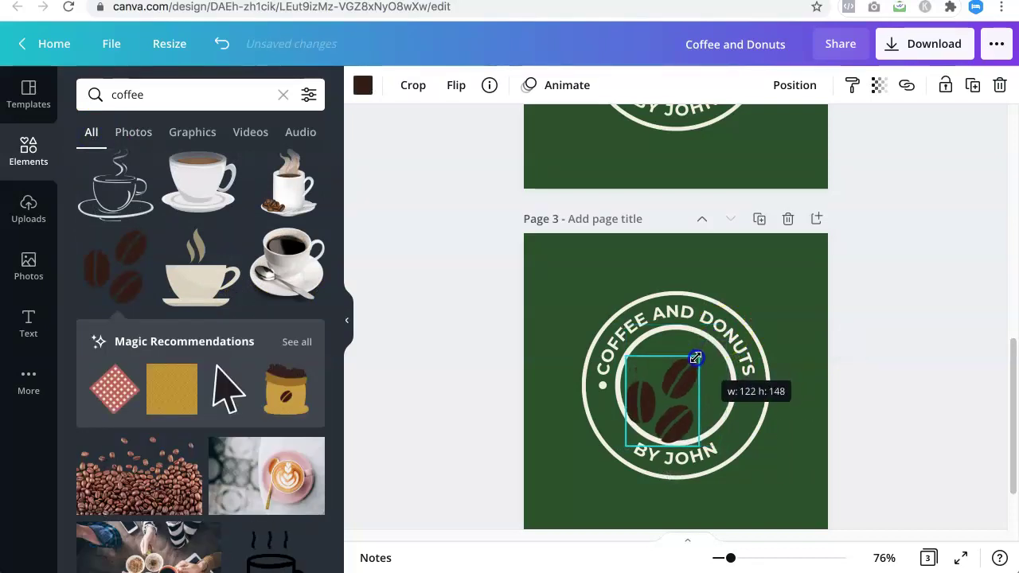
pyautogui.moveTo(686, 395); pyautogui.dragTo(698, 383)
# - Recolour the coffee beans with the document's cream colour to match the rings and text
pyautogui.click(363, 87)
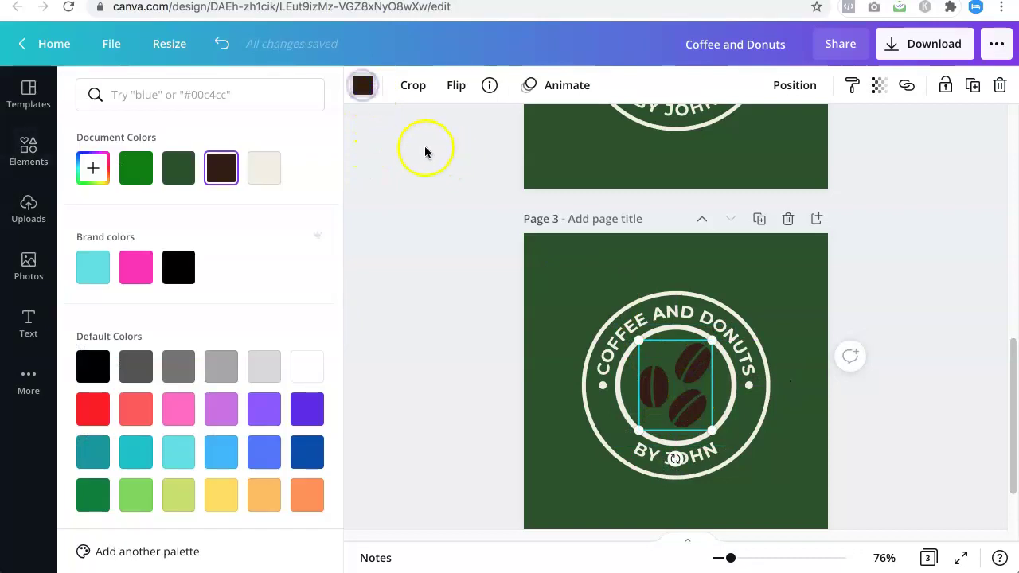
pyautogui.click(271, 171)
pyautogui.click(443, 276)
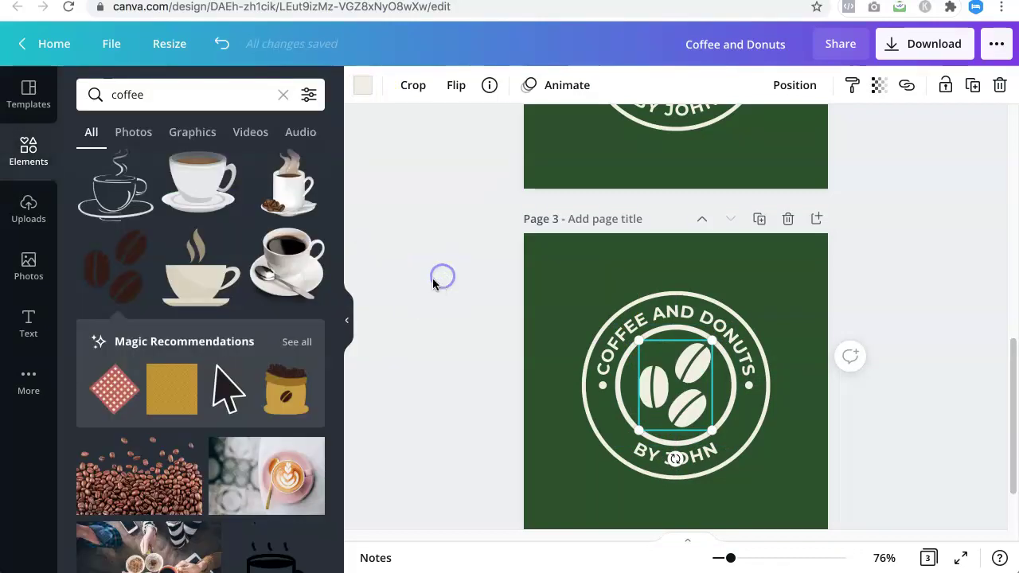
pyautogui.click(925, 338)
pyautogui.moveTo(675, 406)
pyautogui.mouseDown()
pyautogui.moveTo(660, 387)
pyautogui.moveTo(671, 390)
pyautogui.mouseUp()
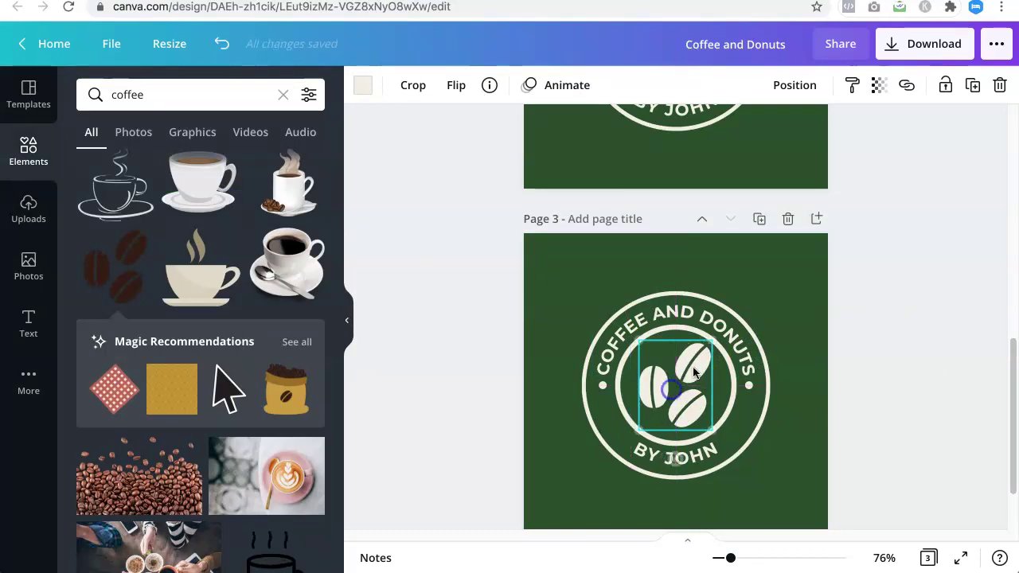
# - Duplicate page 3 and enlarge the whole logo on the copy to about 400 × 400, centred on the page
pyautogui.click(758, 219)
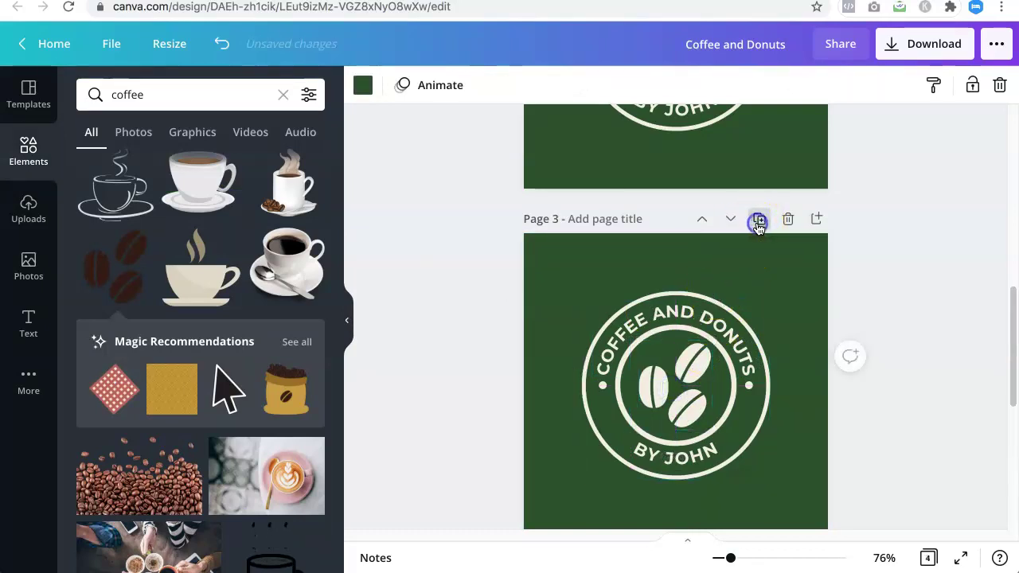
pyautogui.moveTo(481, 317); pyautogui.dragTo(829, 518)
pyautogui.scroll(-1, 915, 445)
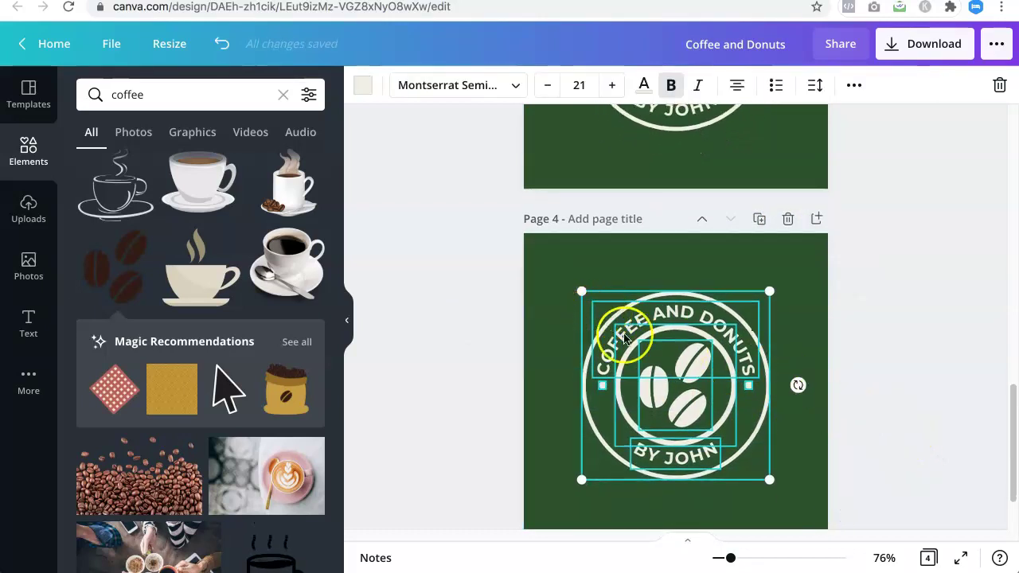
pyautogui.moveTo(655, 360); pyautogui.dragTo(627, 332)
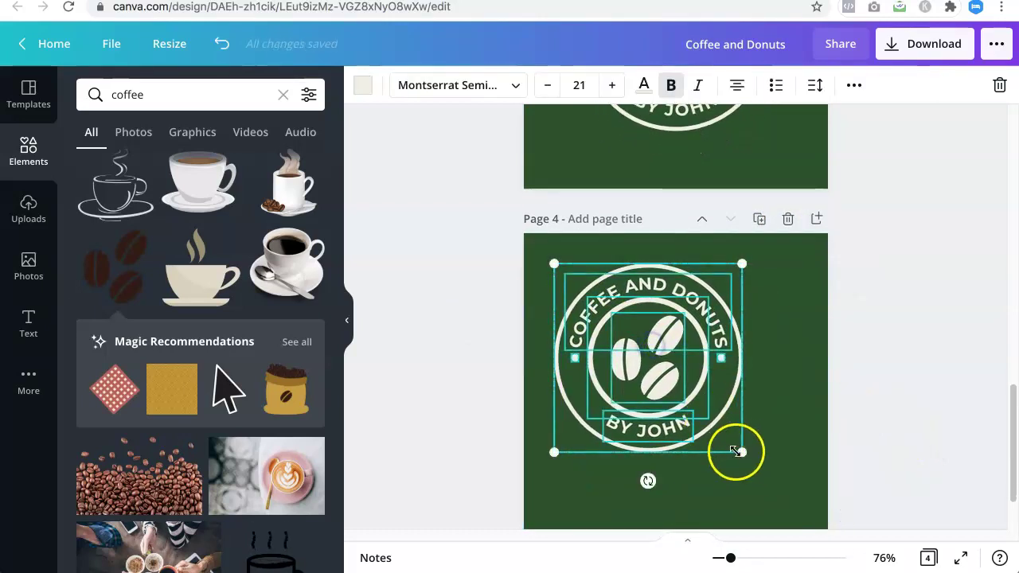
pyautogui.moveTo(741, 452); pyautogui.dragTo(805, 496)
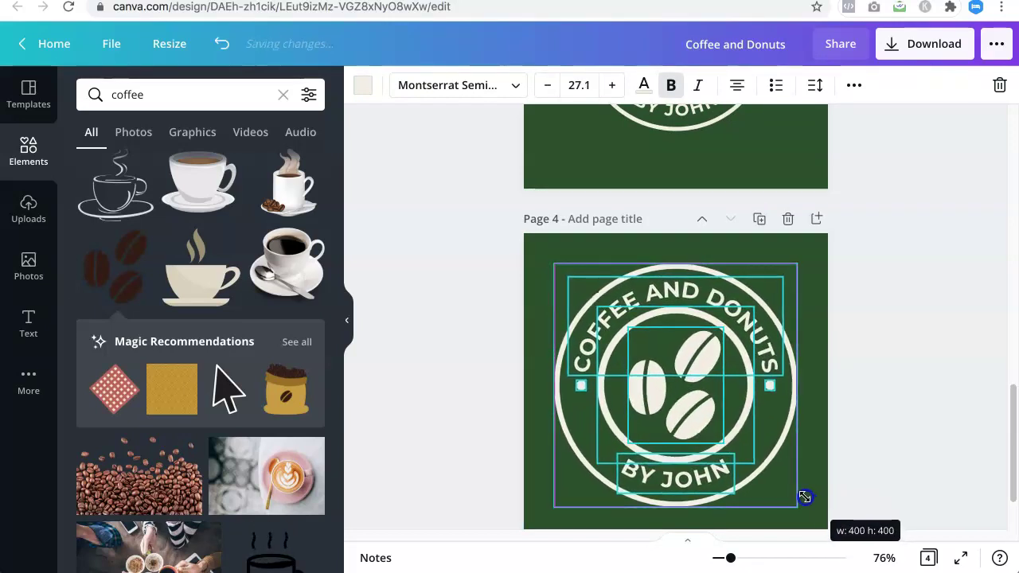
pyautogui.click(871, 405)
pyautogui.scroll(-1, 891, 289)
pyautogui.scroll(4, 895, 290)
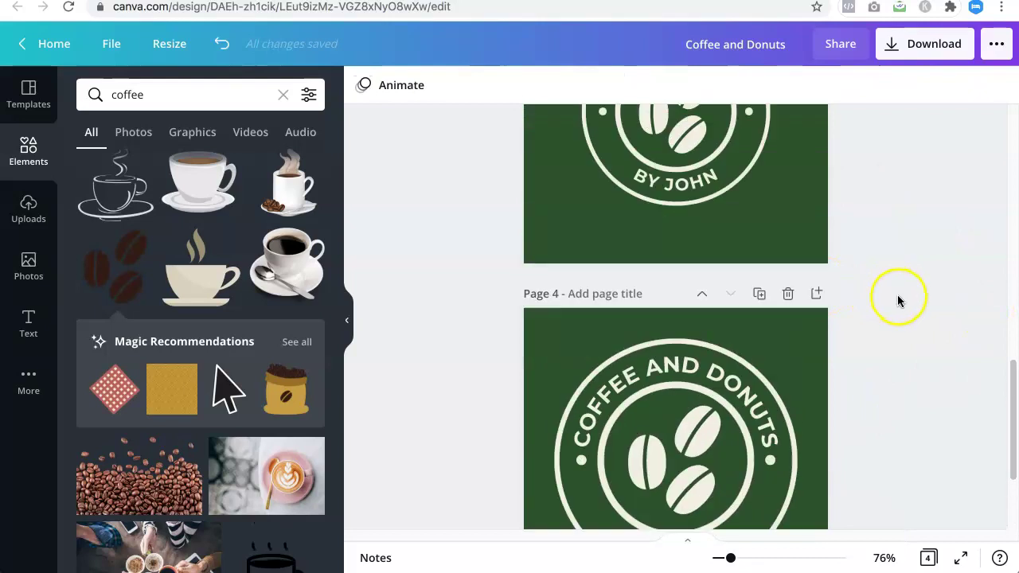
pyautogui.scroll(-3, 896, 299)
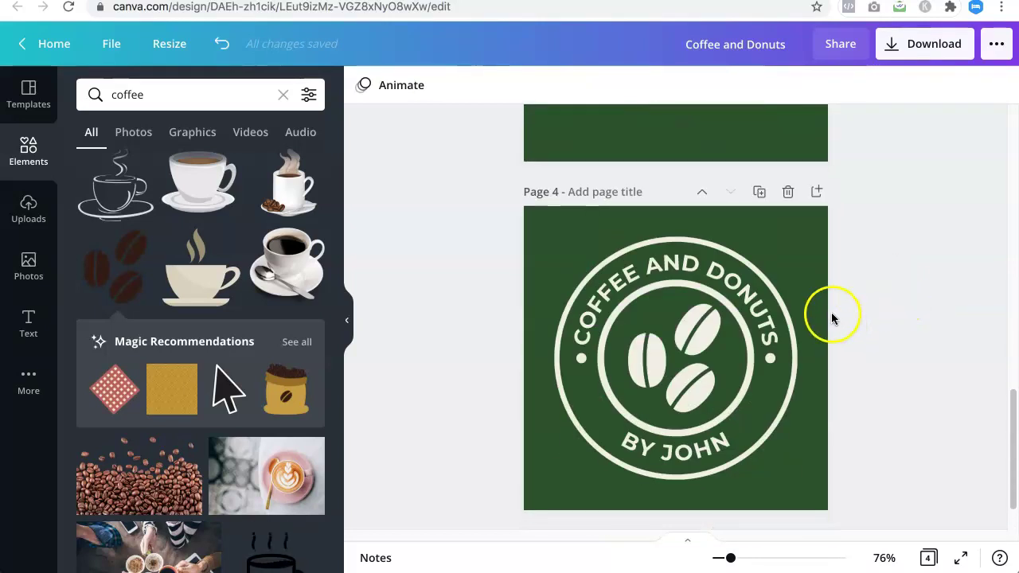
# - Set up a PNG download at size 3 (1500 × 1500 px) with file compression enabled
pyautogui.click(925, 46)
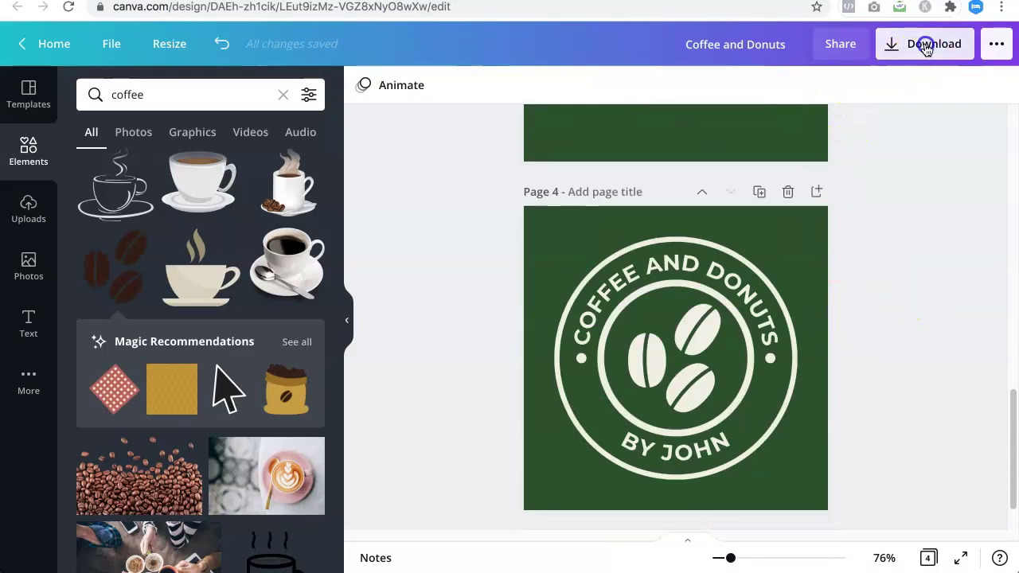
pyautogui.click(925, 45)
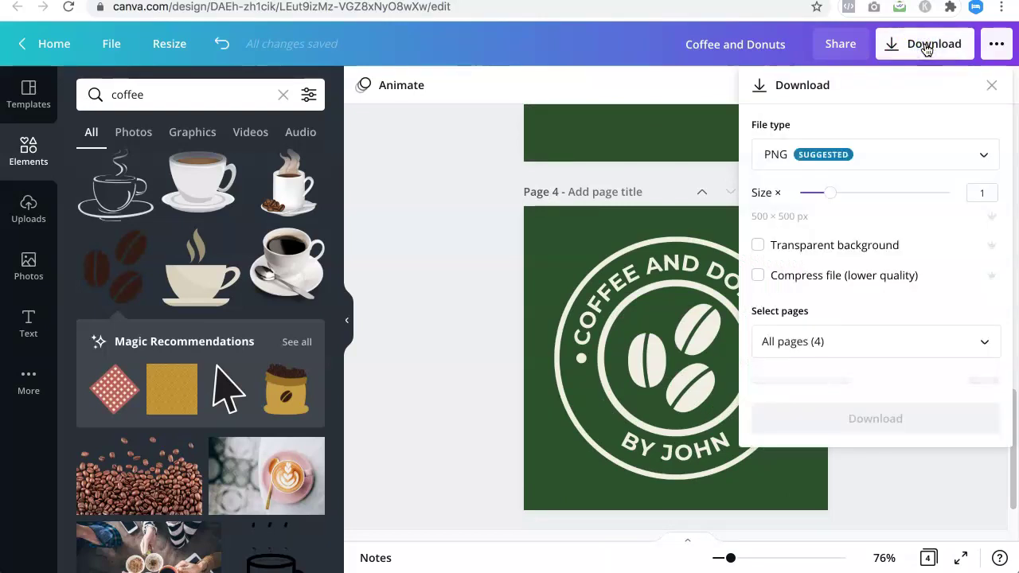
pyautogui.click(772, 154)
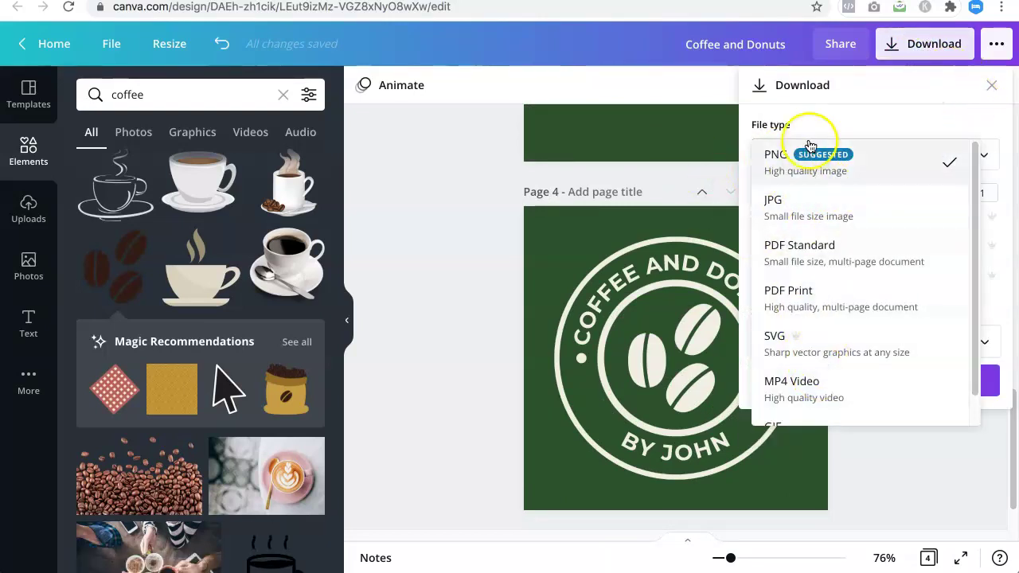
pyautogui.click(859, 168)
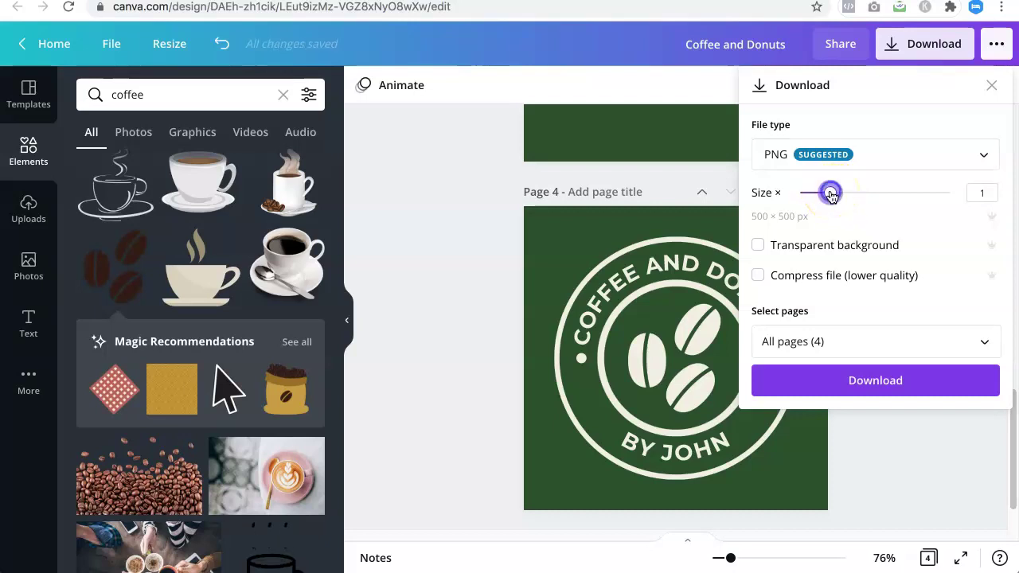
pyautogui.moveTo(832, 196); pyautogui.dragTo(858, 195)
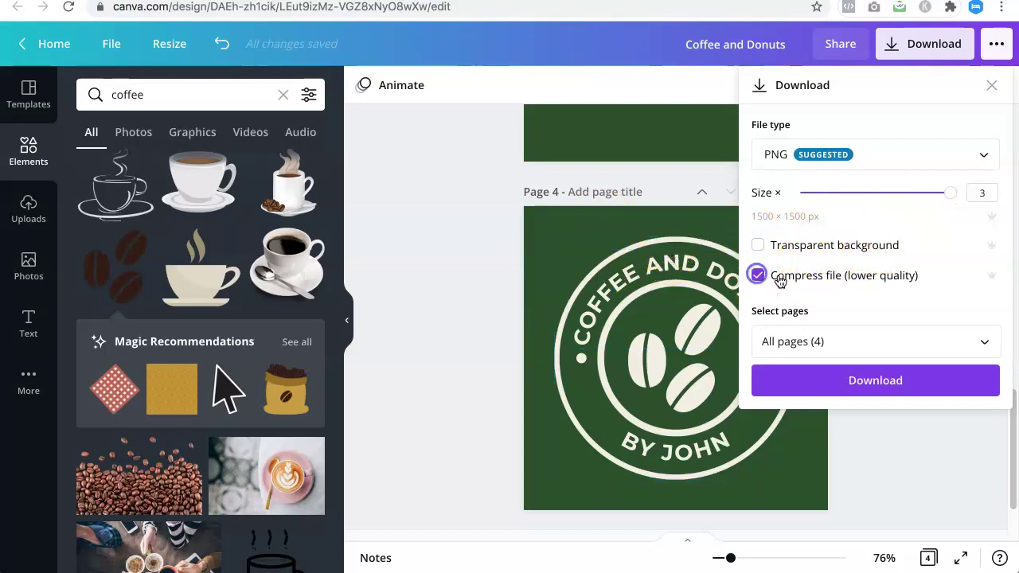
# - Limit the download to page 4 by excluding pages 1, 2 and 3
pyautogui.click(865, 339)
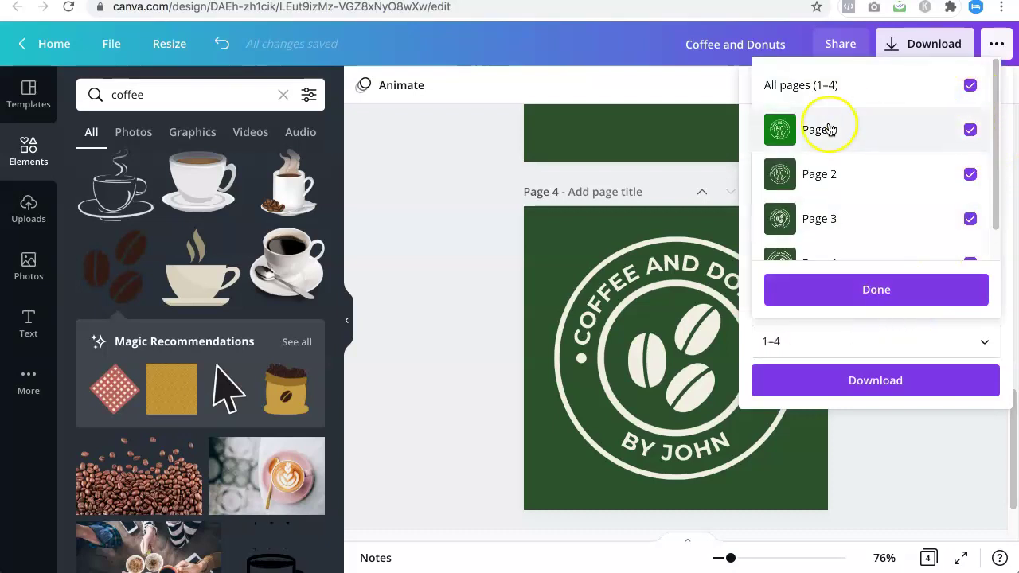
pyautogui.scroll(-1, 915, 176)
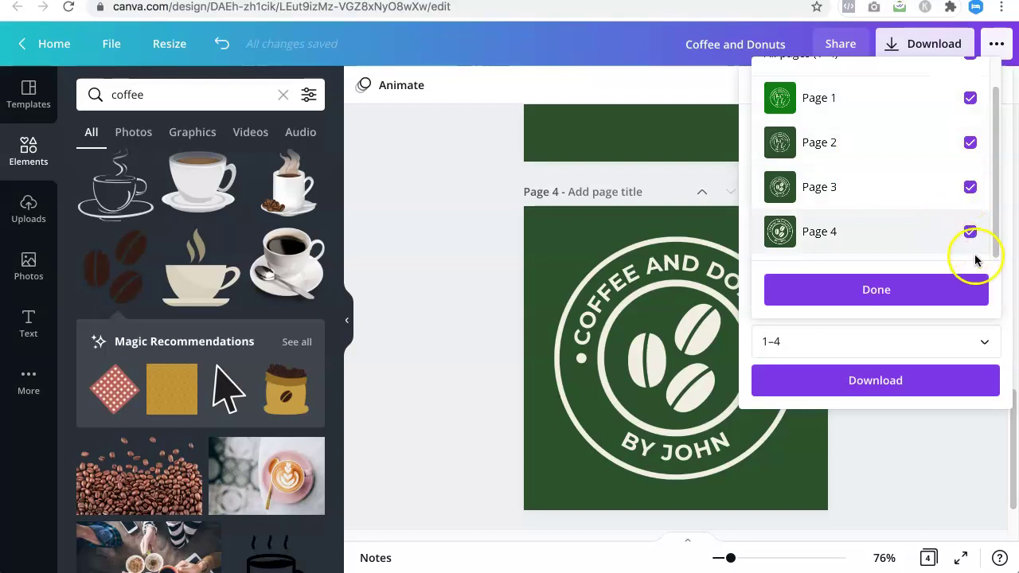
pyautogui.click(970, 97)
pyautogui.click(970, 142)
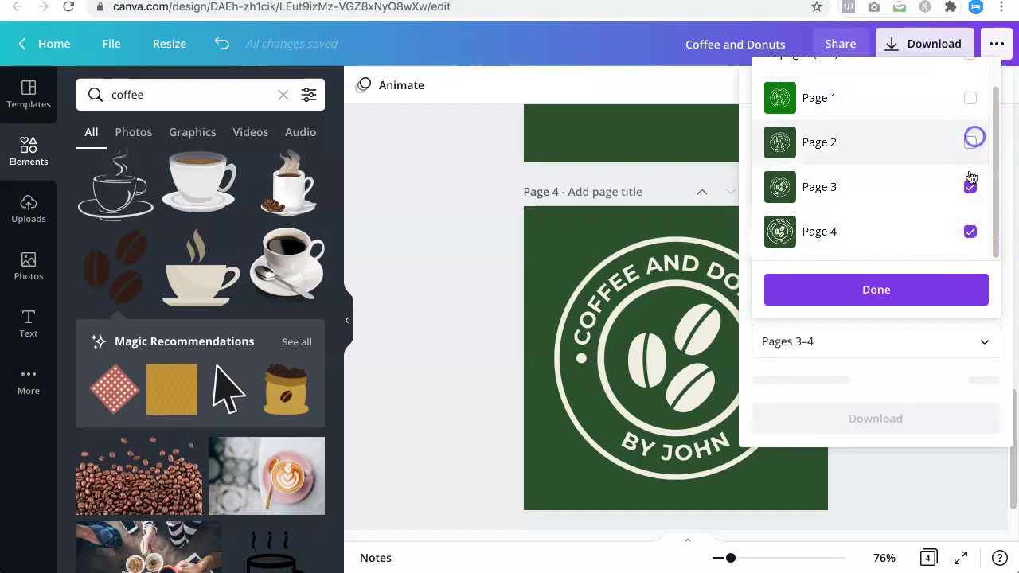
pyautogui.click(970, 187)
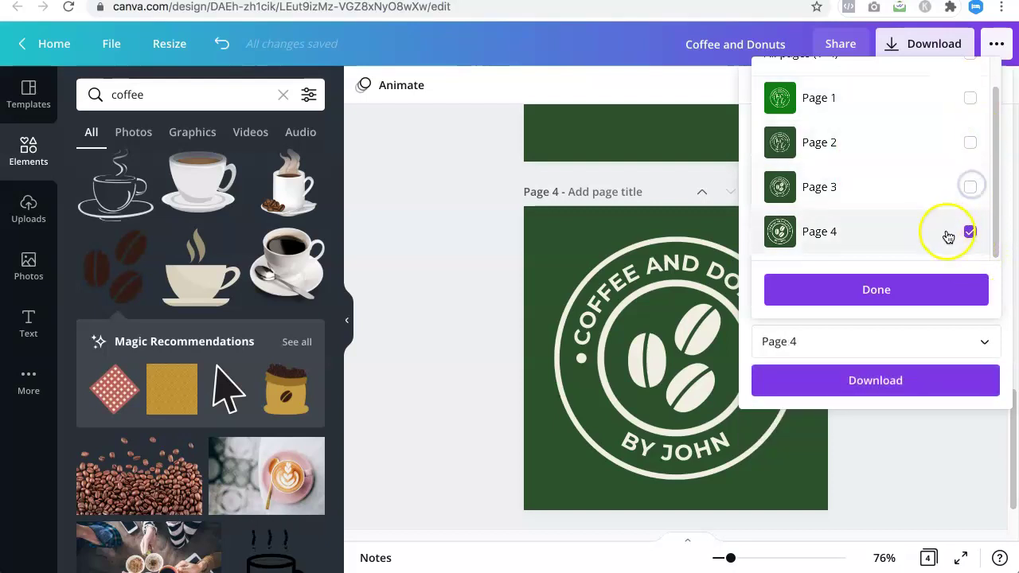
pyautogui.click(847, 290)
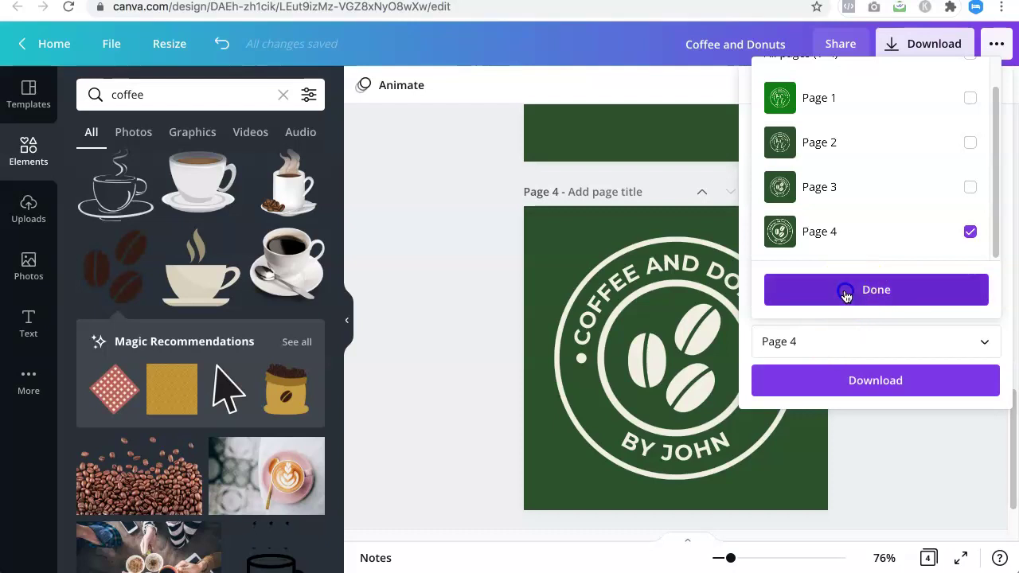
# - Download the page 4 logo, then dismiss the business card offer and the browser's download bar
pyautogui.click(854, 378)
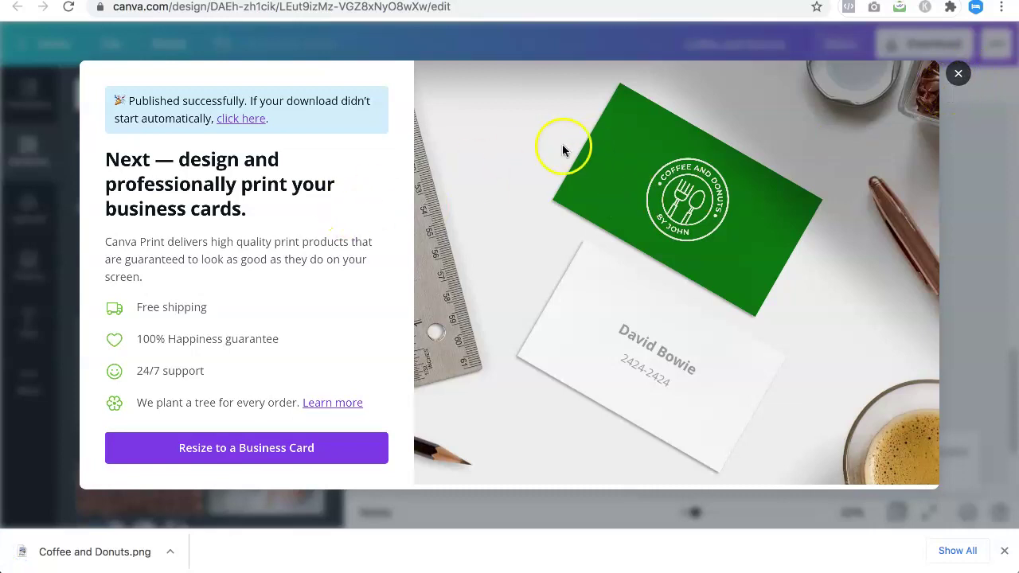
pyautogui.click(958, 74)
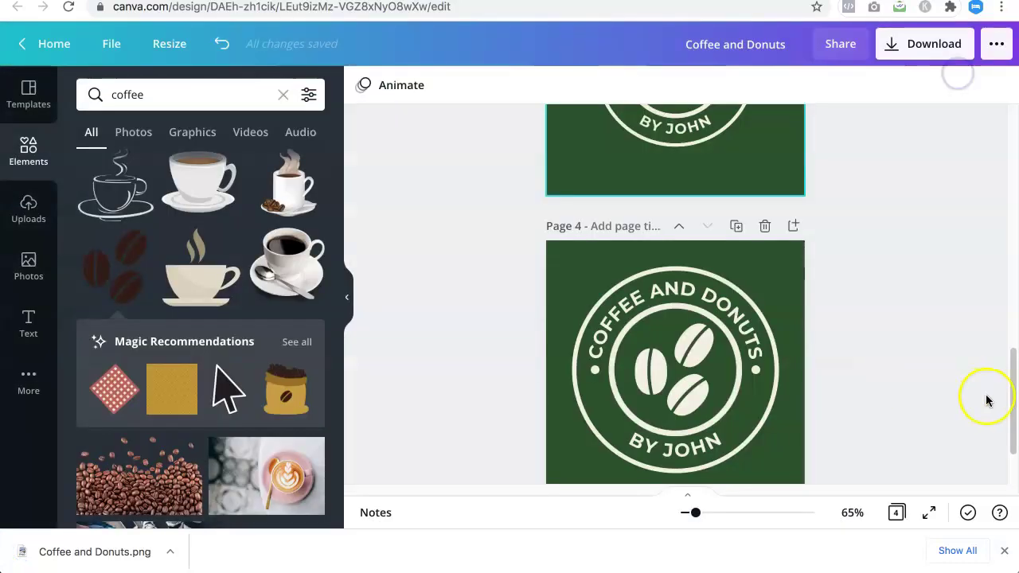
pyautogui.click(1007, 552)
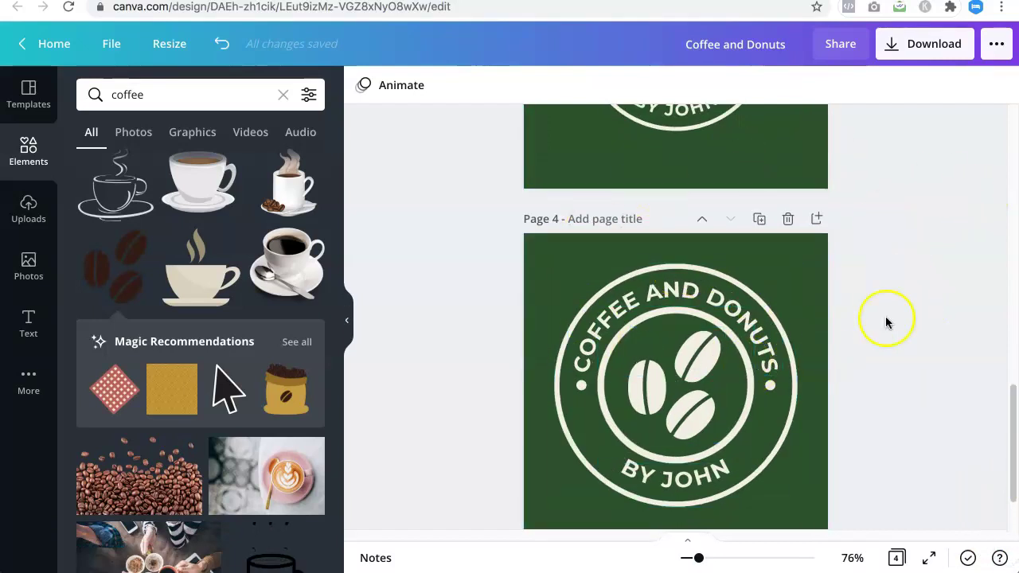
pyautogui.scroll(-1, 942, 267)
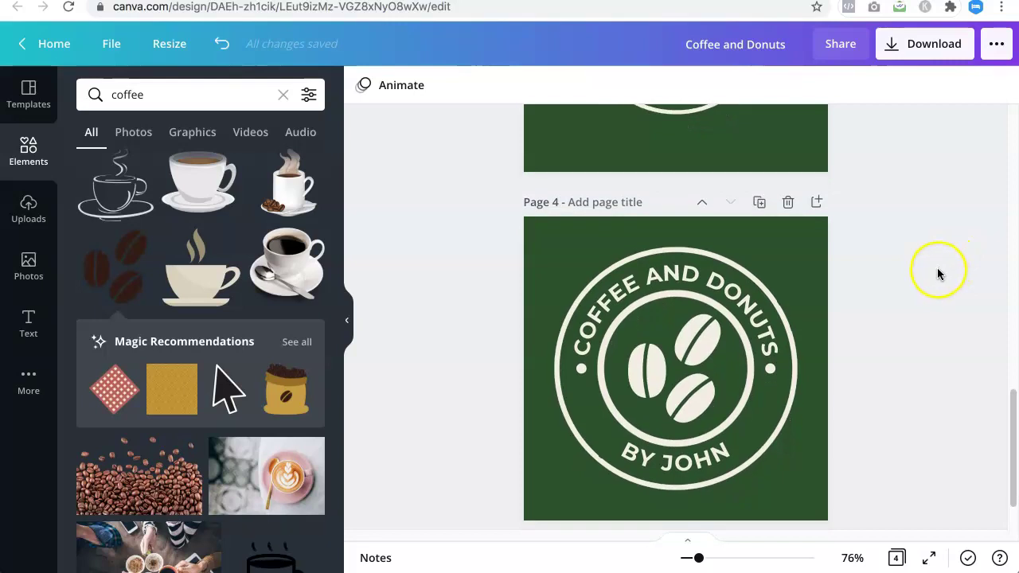